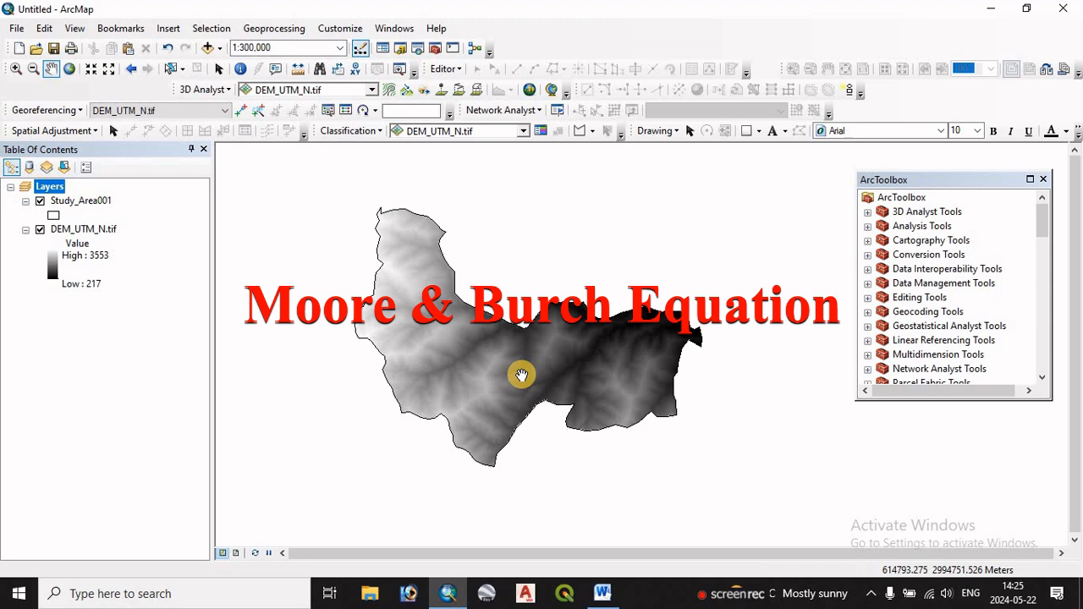
Check the projected coordinate system in the source properties of the DEM_UTM_N.tif layer.
left_click_drag(486, 346, 530, 346)
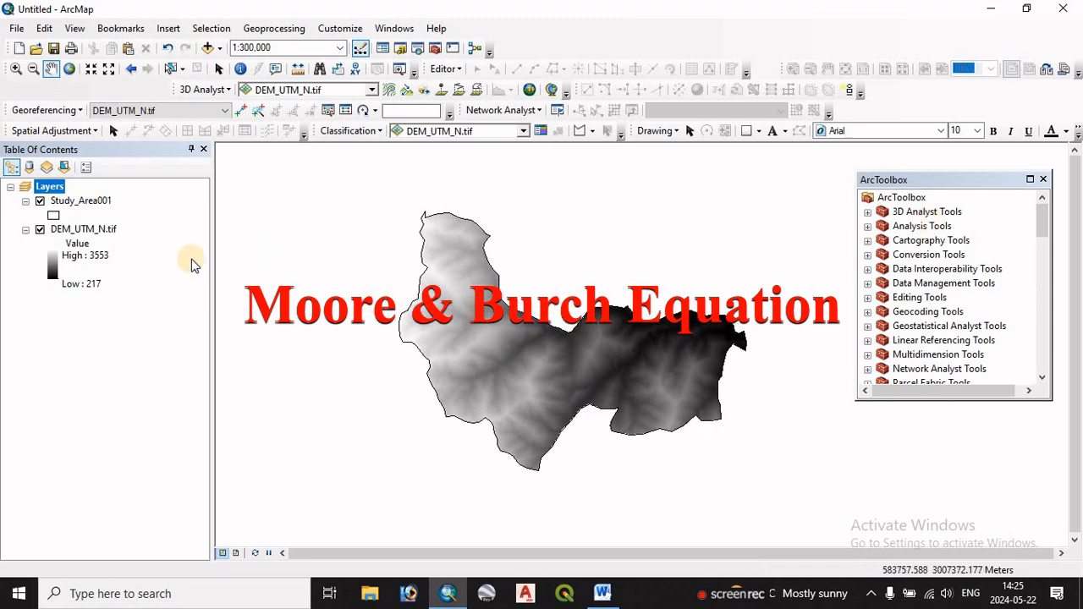
right_click(84, 236)
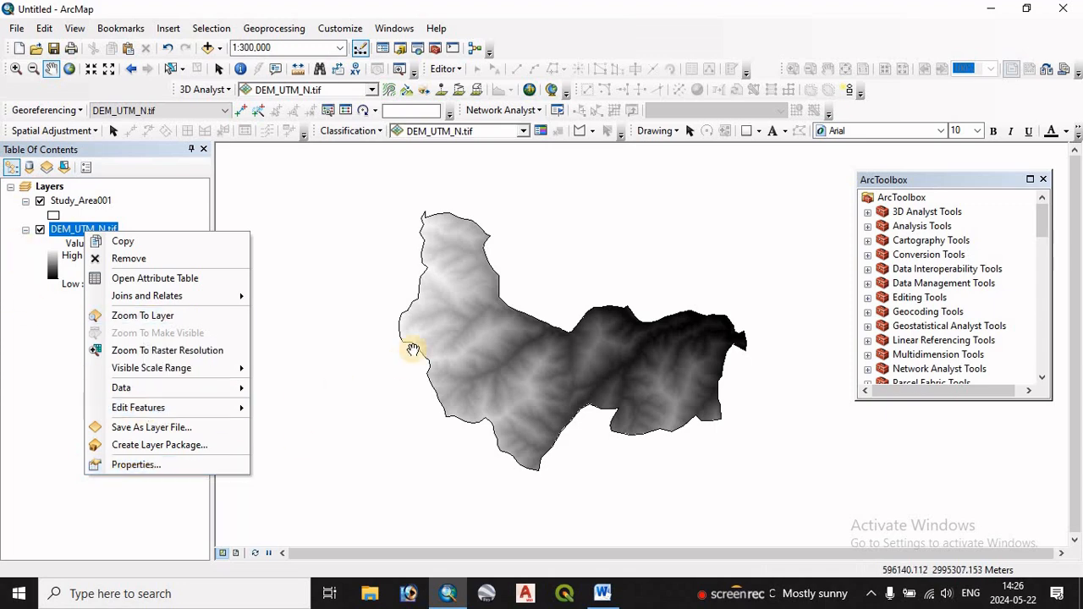
left_click(132, 464)
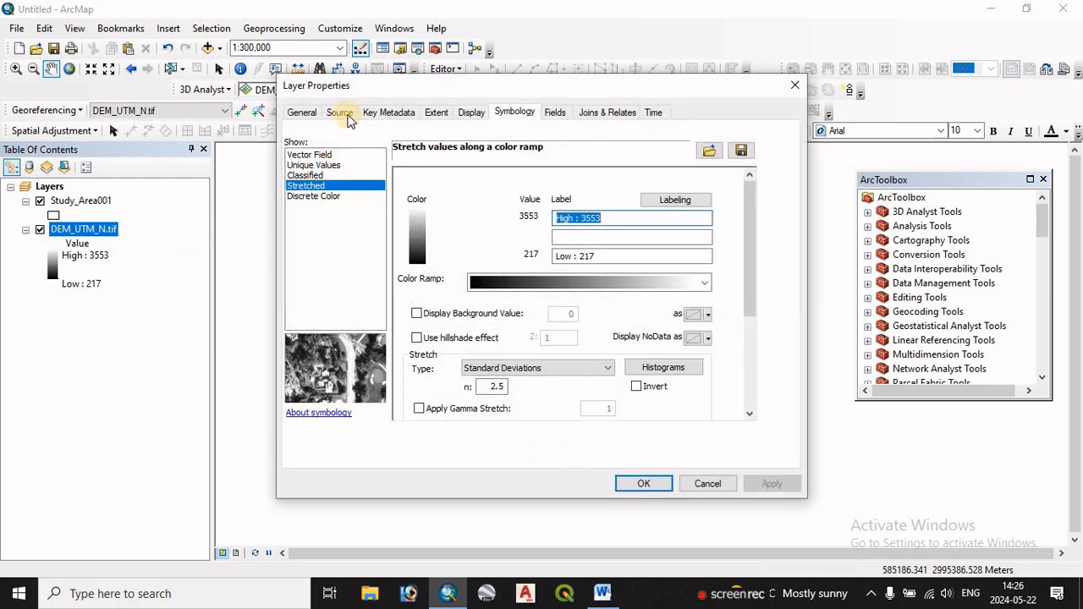
left_click(341, 112)
scroll(457, 212, "down", 7)
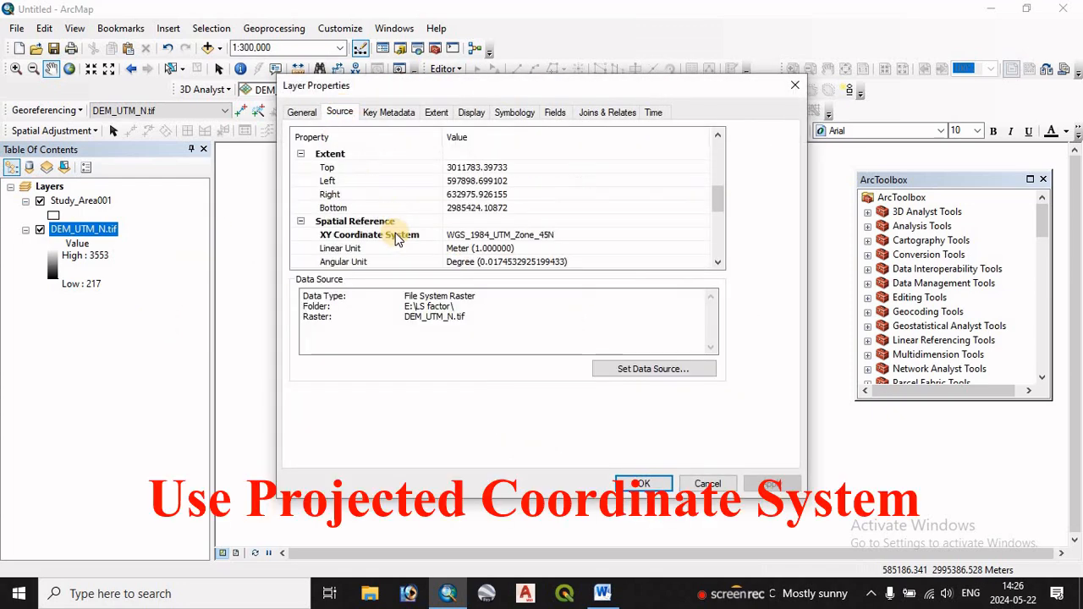
scroll(390, 225, "up", 2)
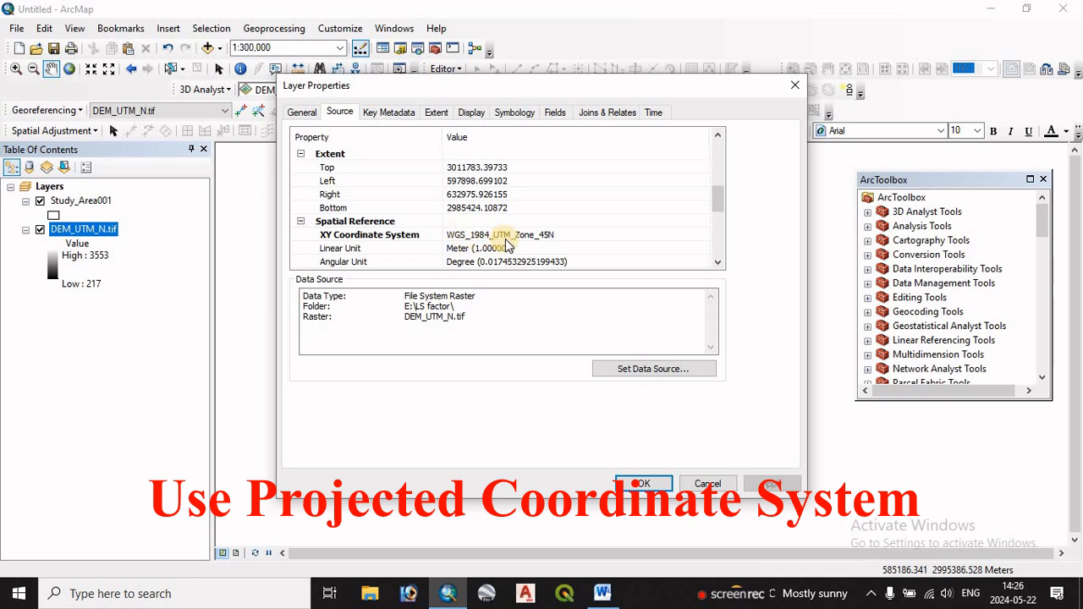
scroll(550, 243, "down", 1)
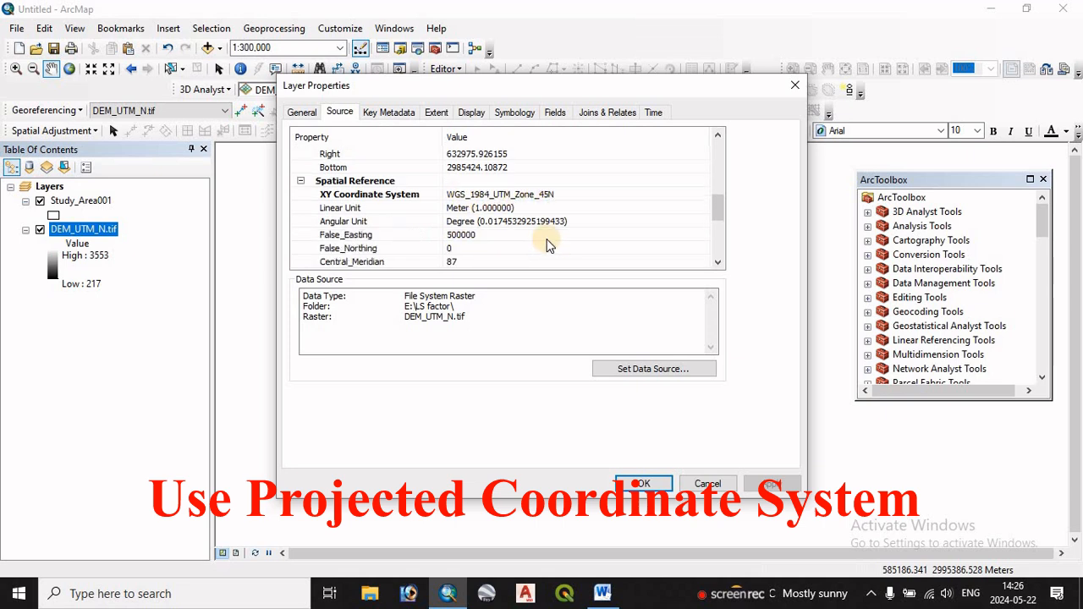
scroll(537, 216, "down", 3)
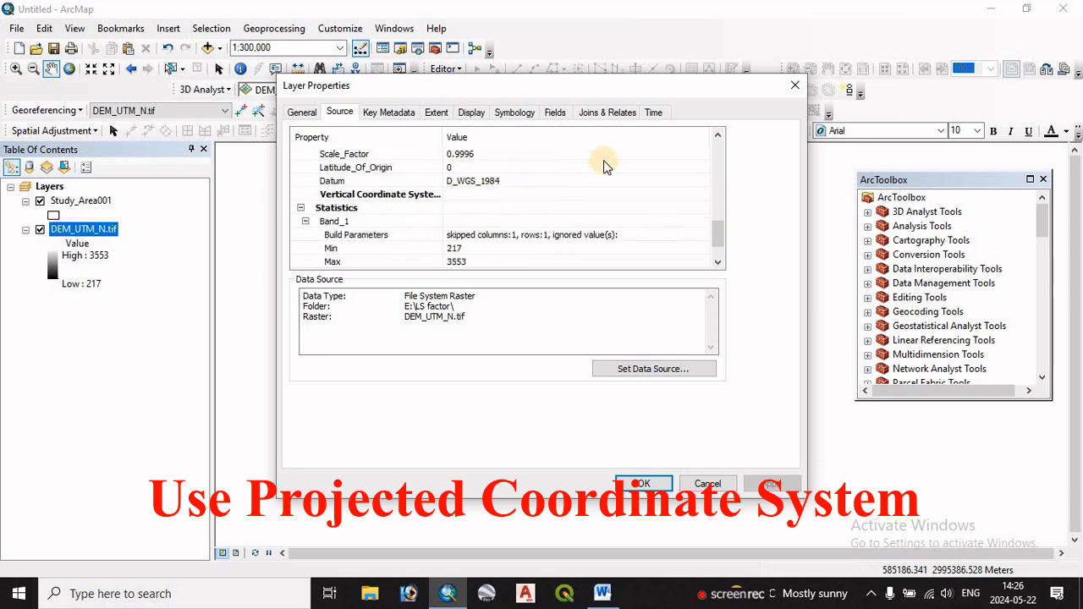
left_click(796, 87)
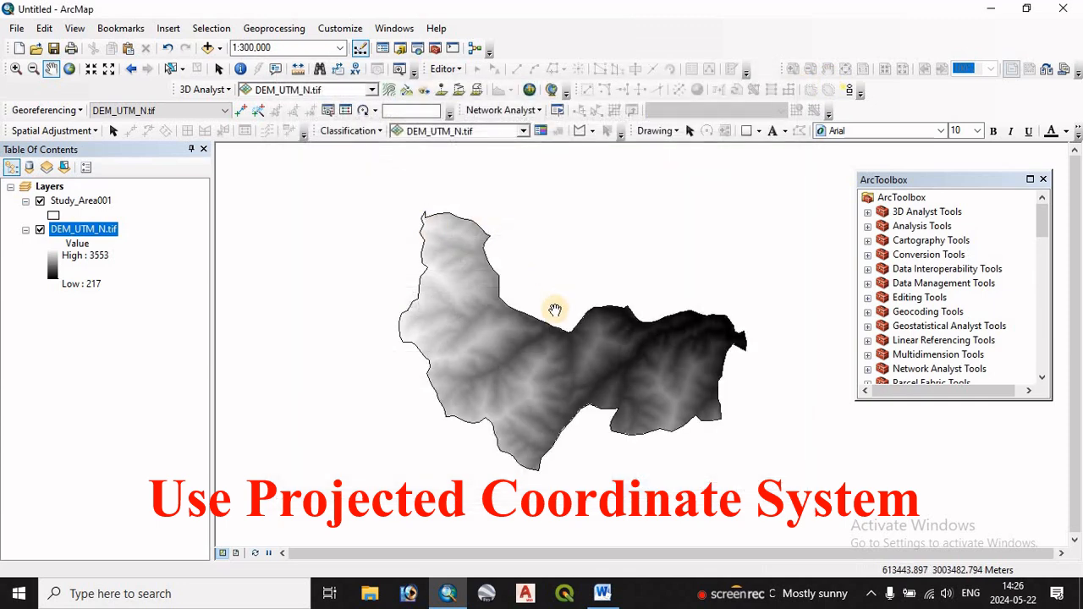
Run the Spatial Analyst Slope tool on DEM_UTM_N.tif with degree output, the planar method and a Z factor of 1.
left_click_drag(554, 310, 481, 308)
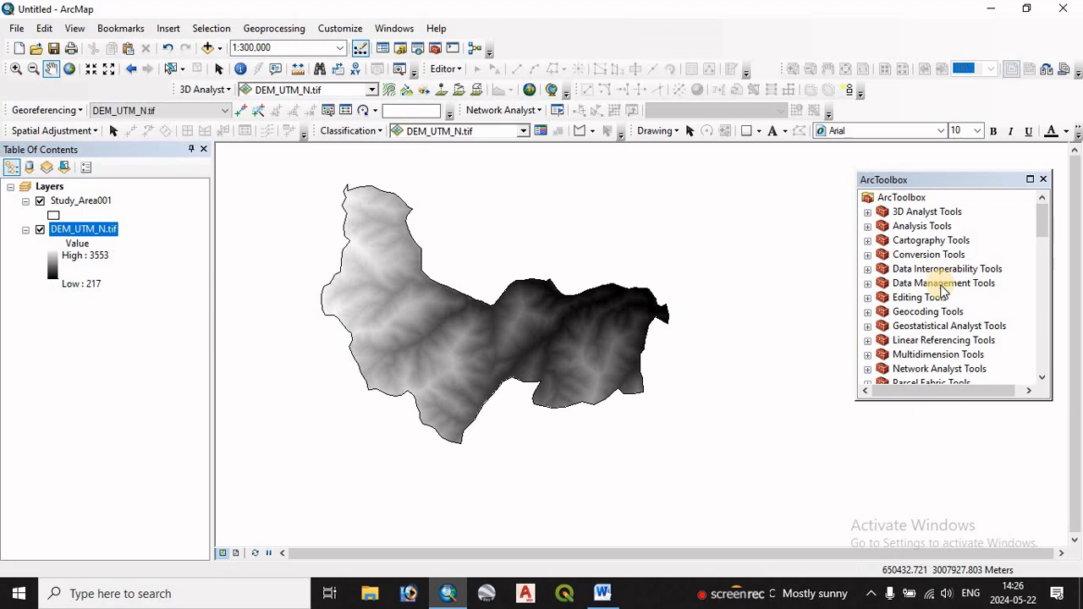
scroll(939, 280, "down", 4)
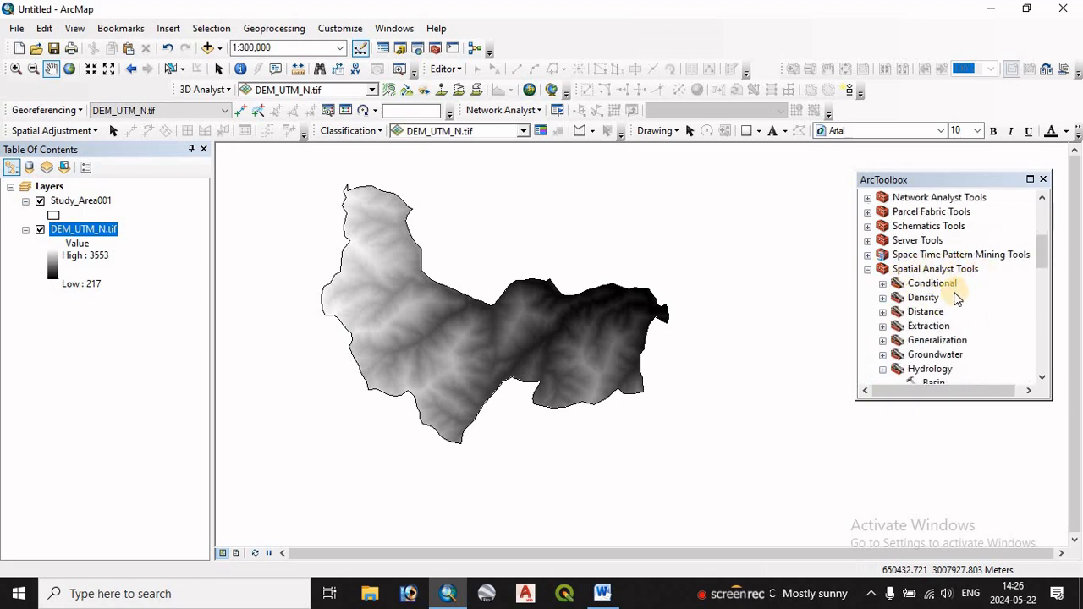
scroll(957, 301, "down", 2)
scroll(935, 306, "down", 8)
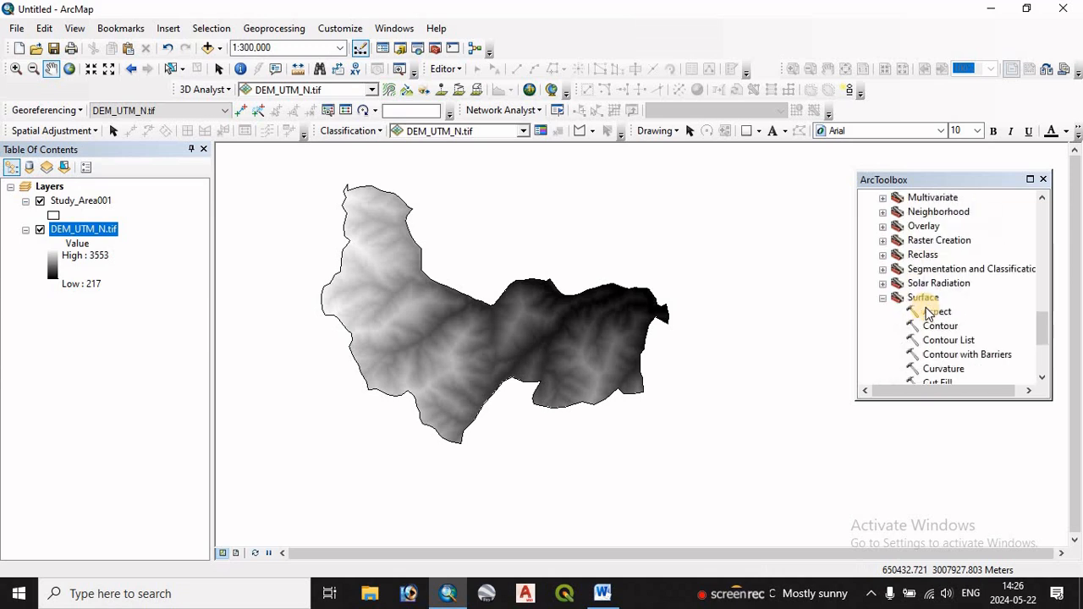
scroll(952, 314, "down", 2)
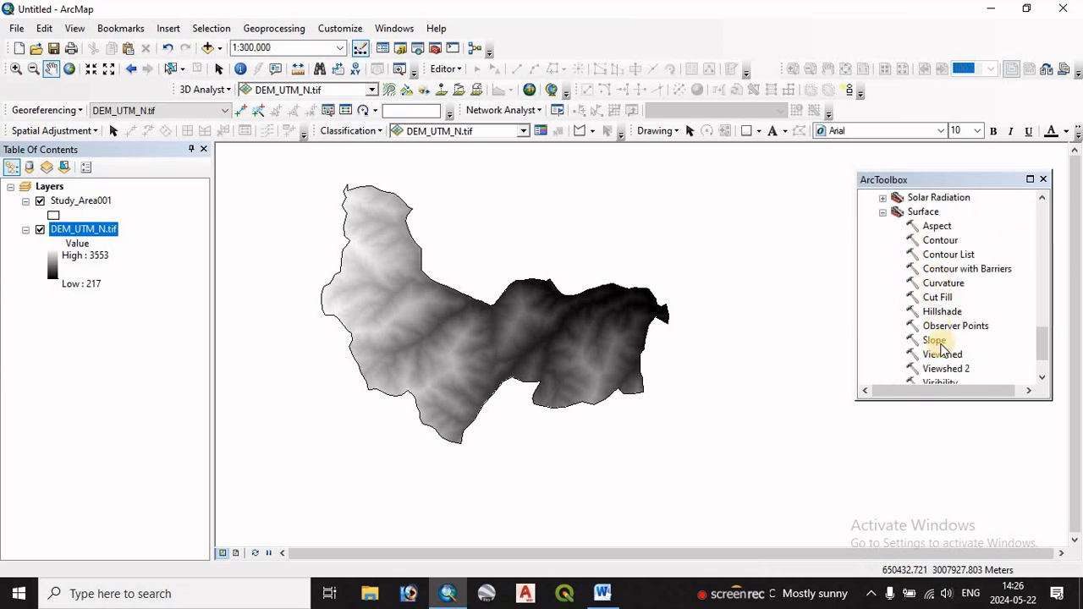
double_click(935, 340)
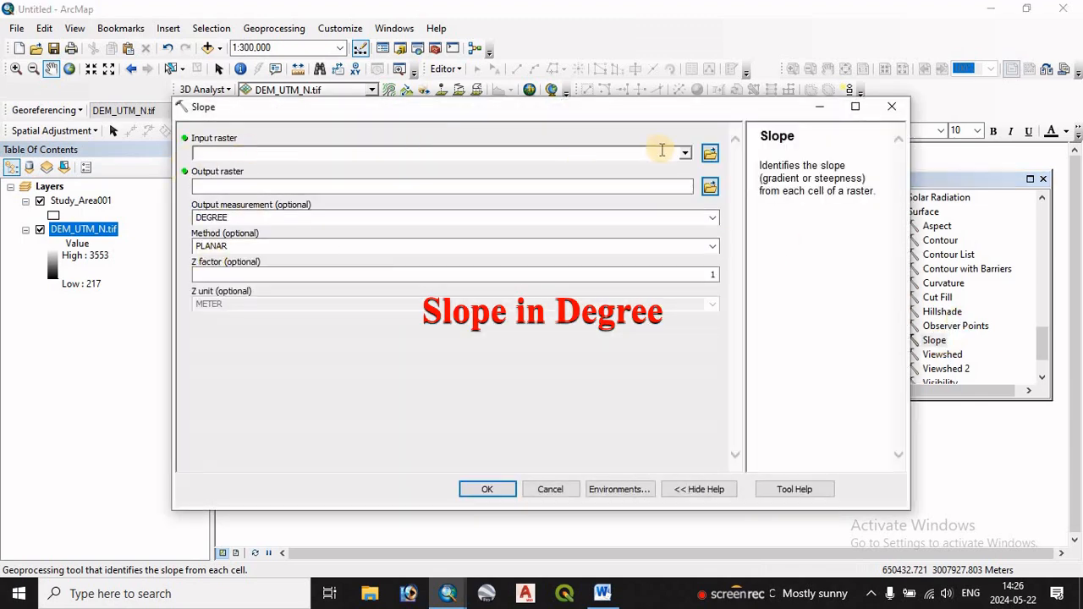
left_click(684, 154)
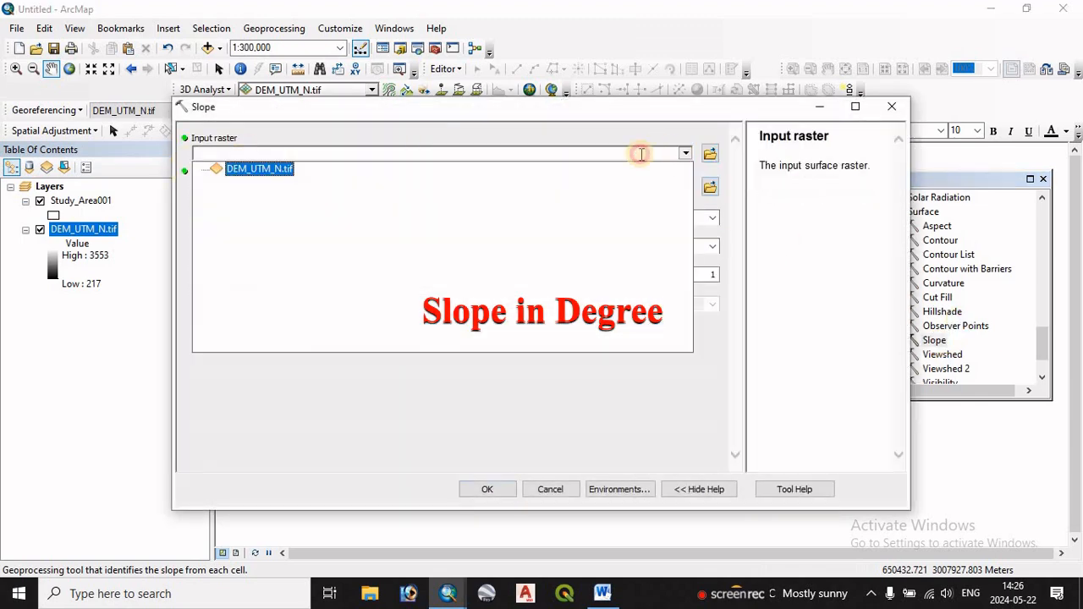
left_click(272, 169)
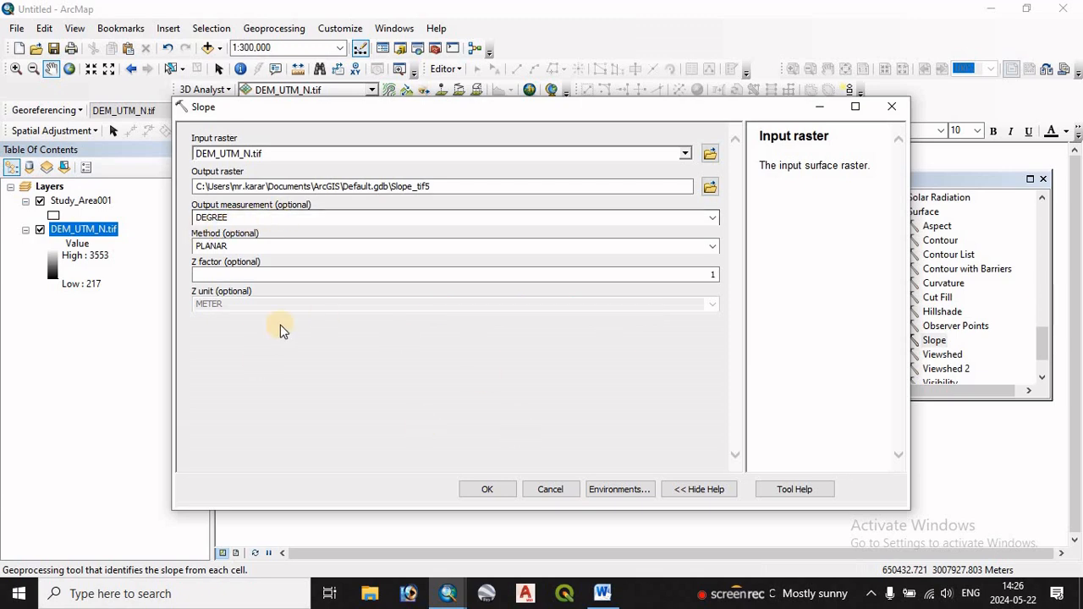
left_click(497, 488)
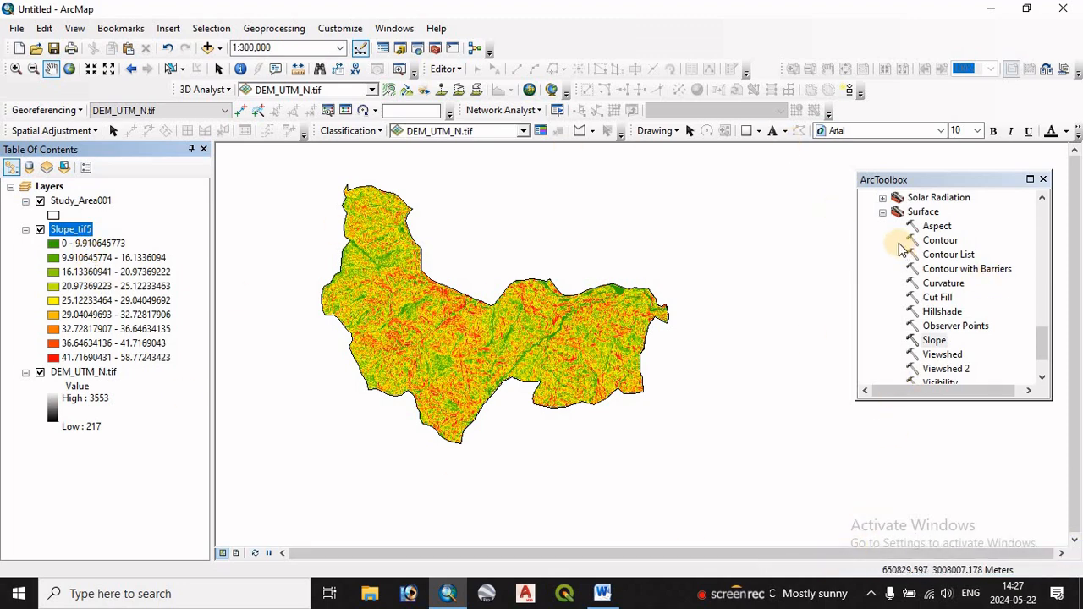
Run the Hydrology Fill tool on DEM_UTM_N.tif with a Z limit of 1.
scroll(887, 228, "up", 3)
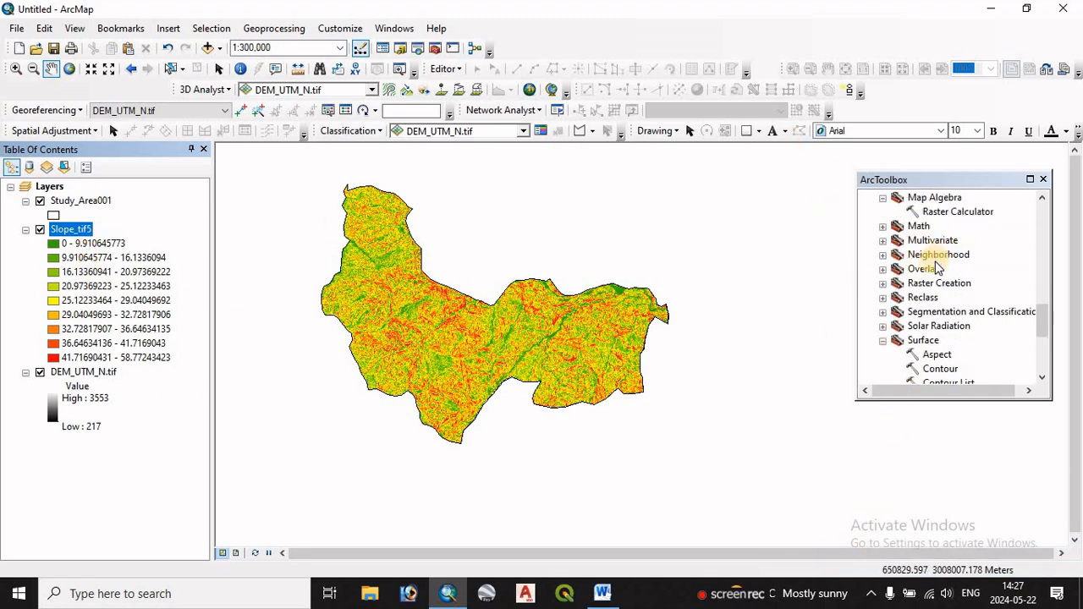
scroll(939, 279, "up", 7)
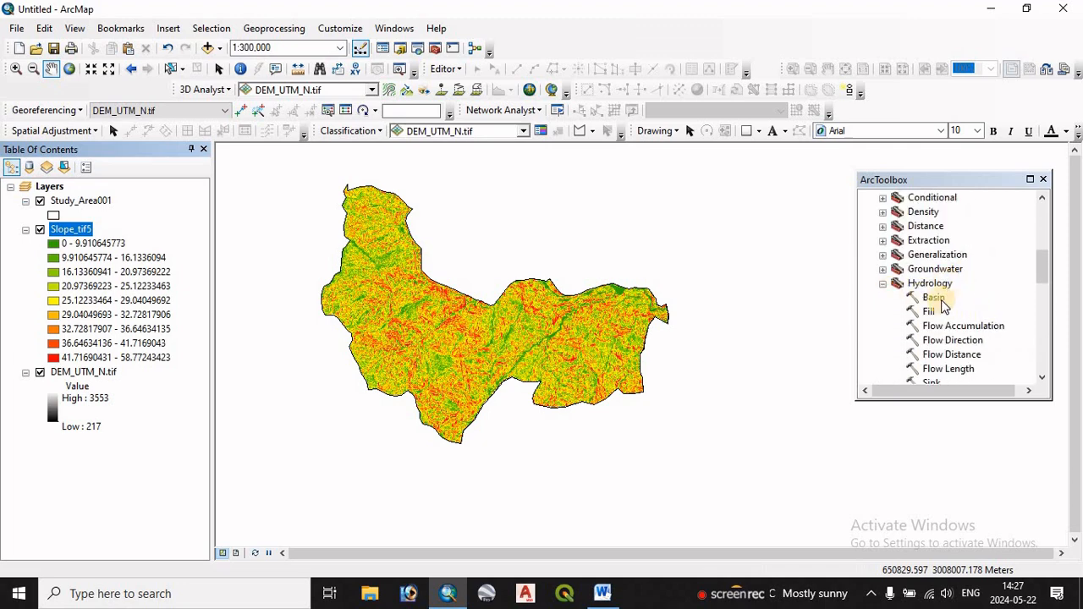
scroll(916, 292, "up", 2)
scroll(918, 296, "down", 2)
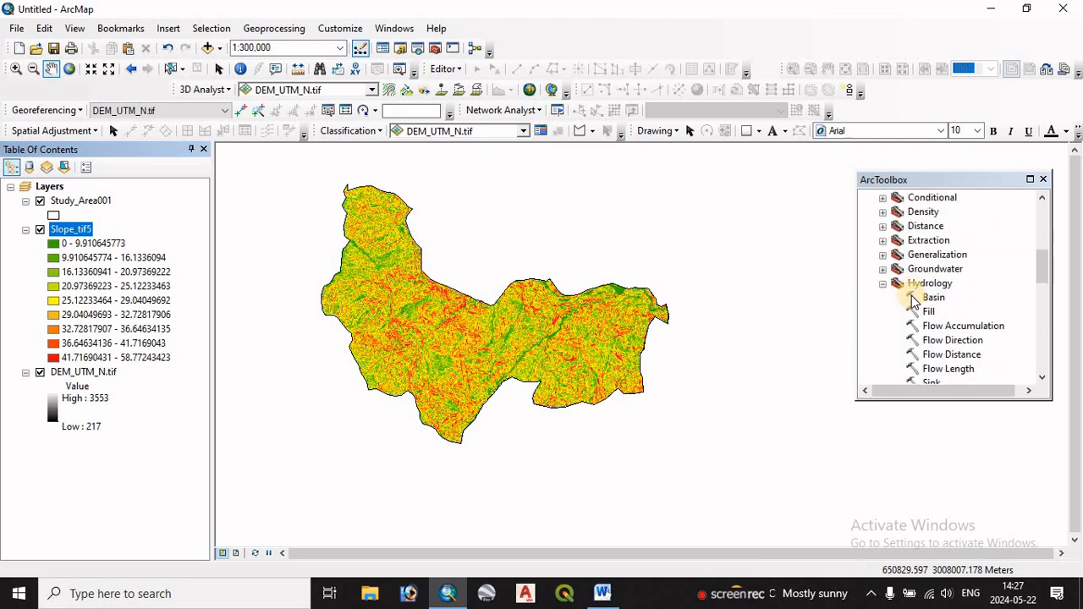
scroll(963, 315, "down", 1)
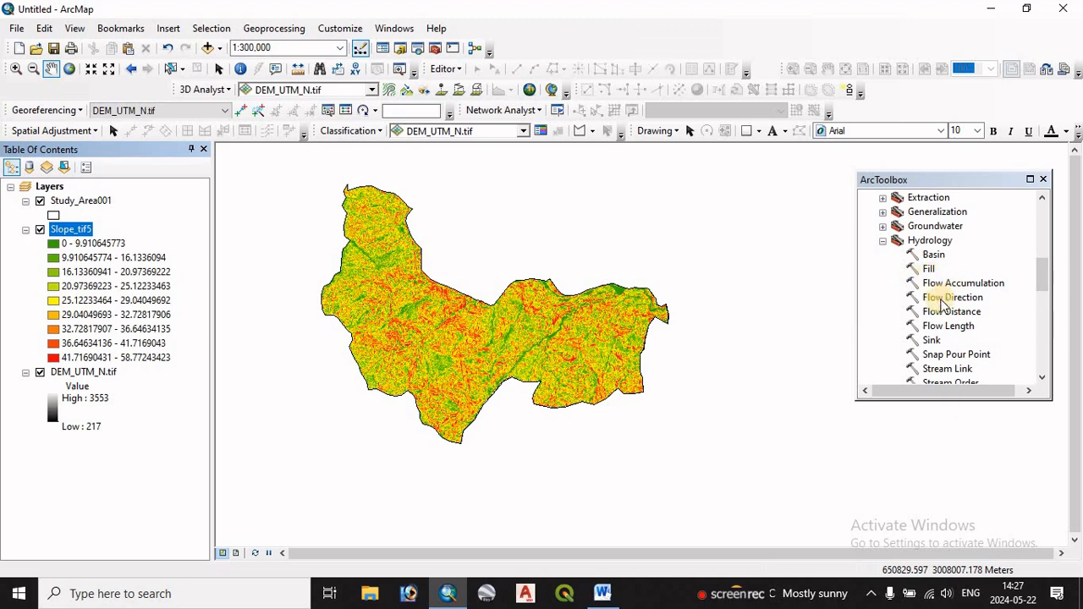
double_click(930, 269)
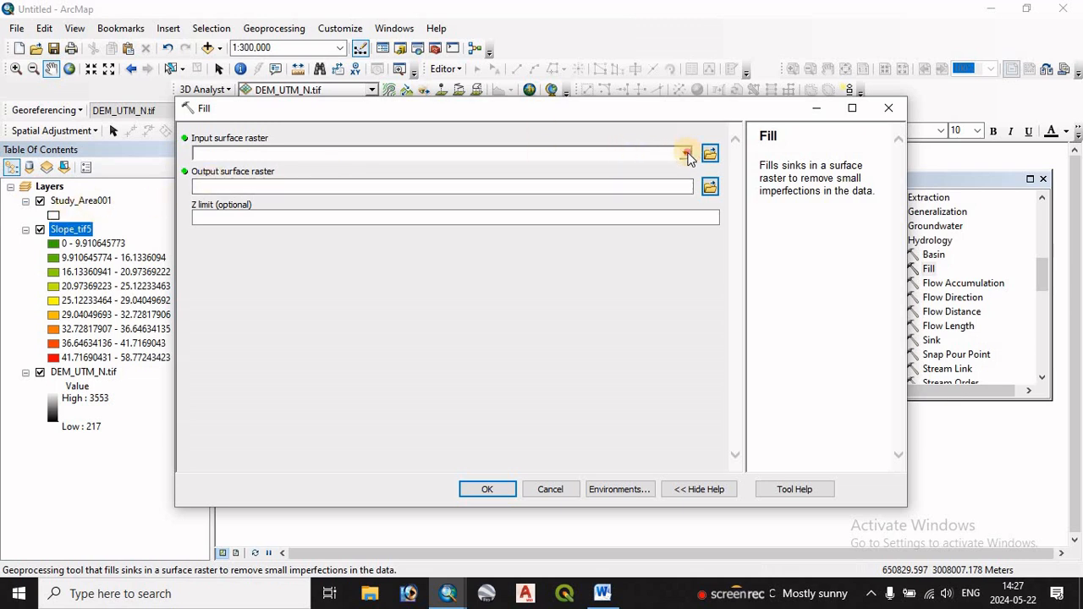
left_click(687, 154)
left_click(245, 182)
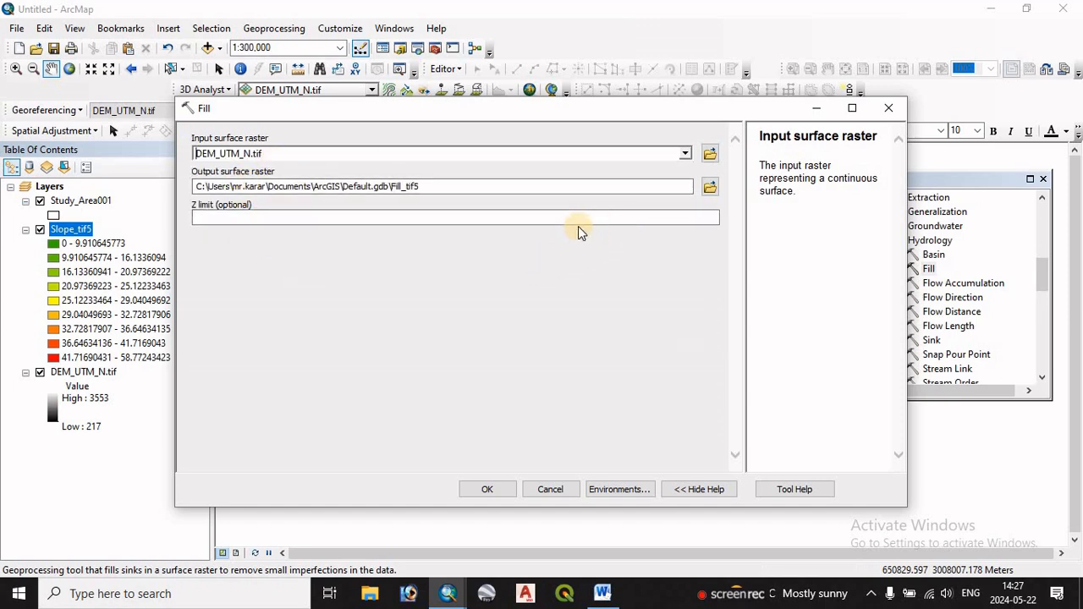
left_click(644, 219)
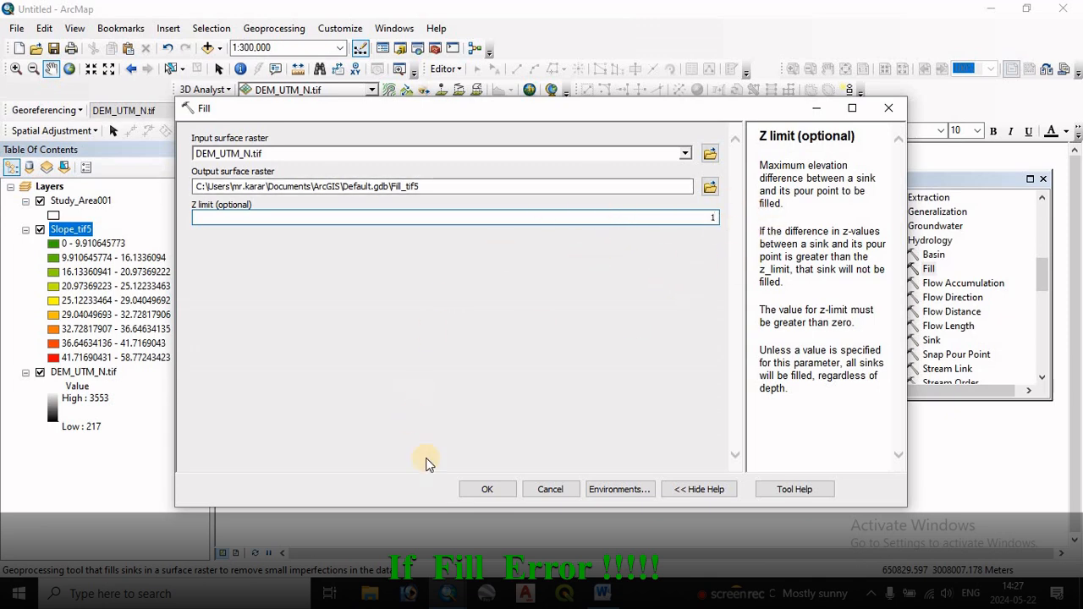
left_click(487, 490)
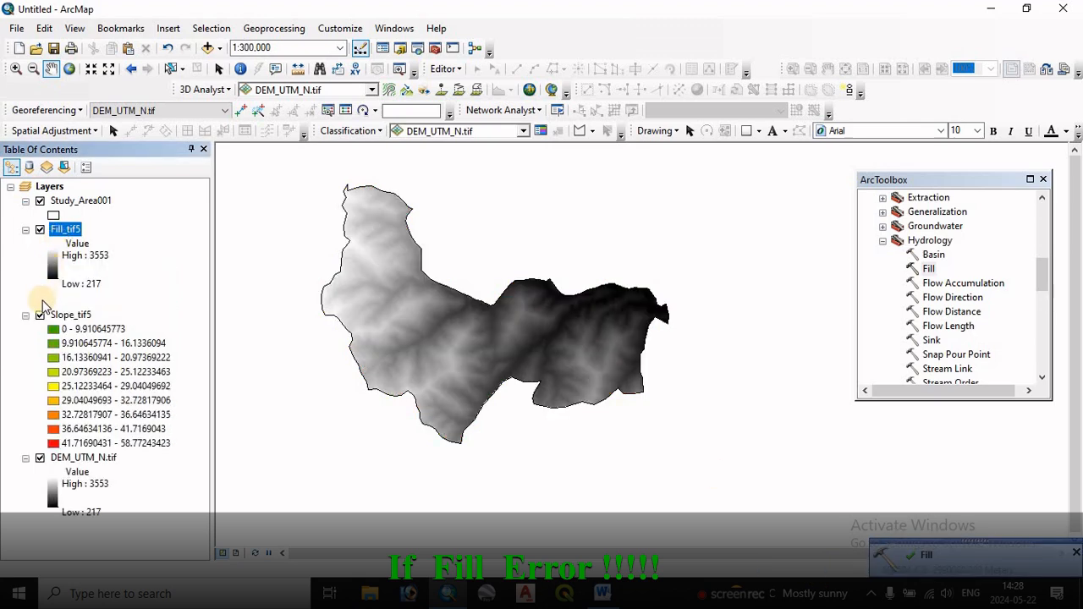
Collapse the legend of the Slope_tif5 layer and hide the DEM_UTM_N.tif layer.
left_click(26, 315)
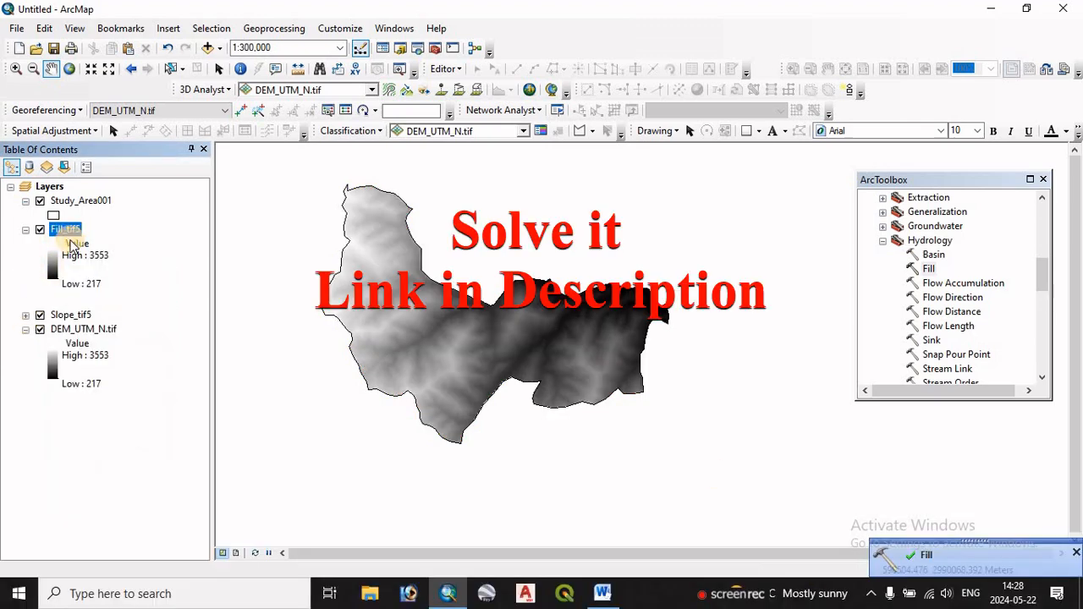
left_click(39, 329)
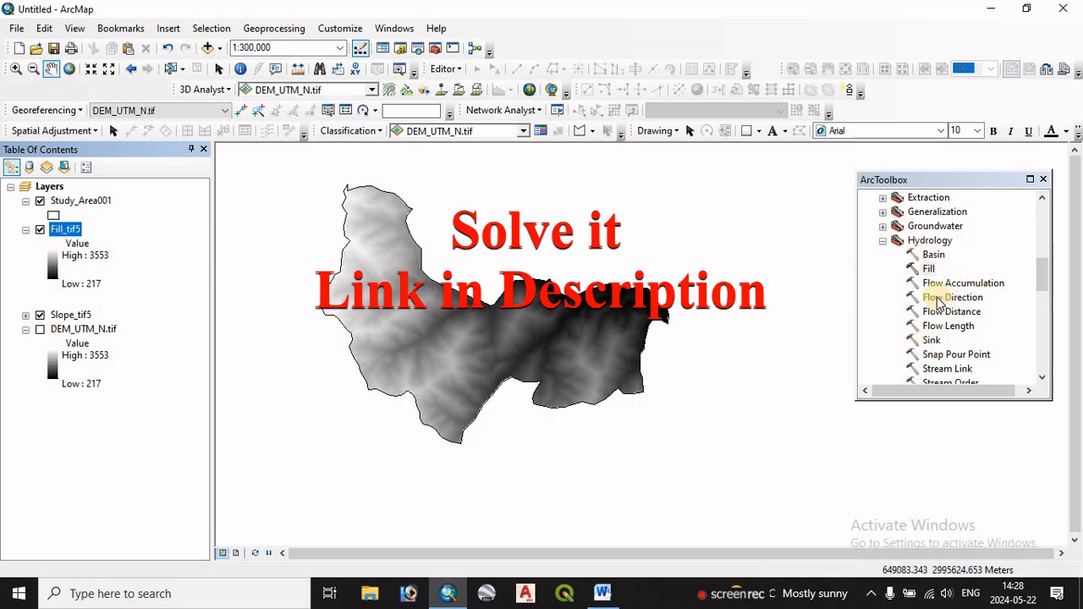
Generate a D8 flow direction raster from Fill_tif5 with the parallel processing factor set to 0.
double_click(941, 298)
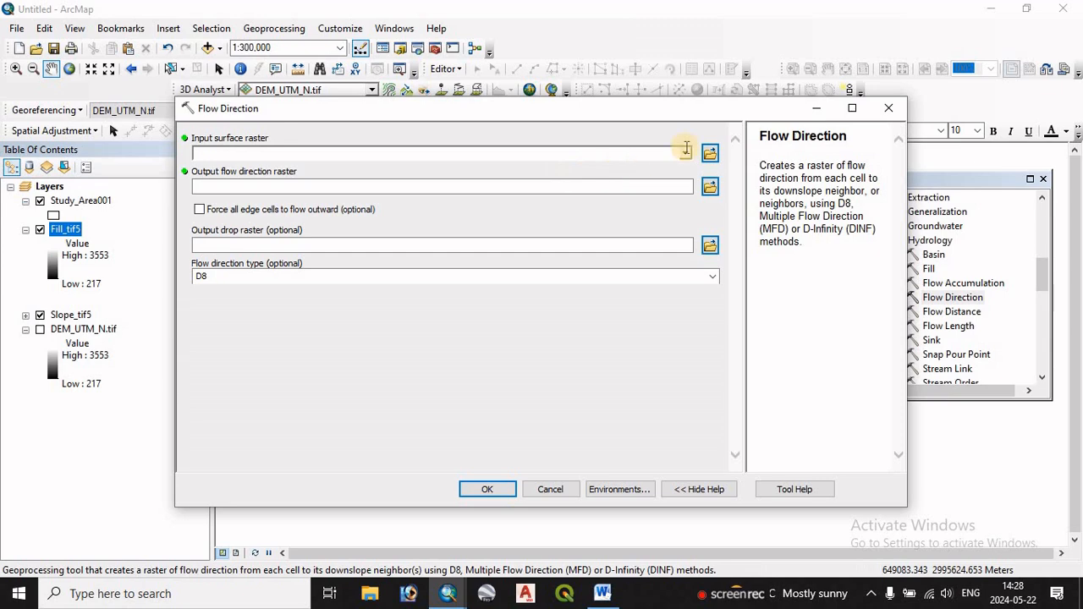
left_click(686, 153)
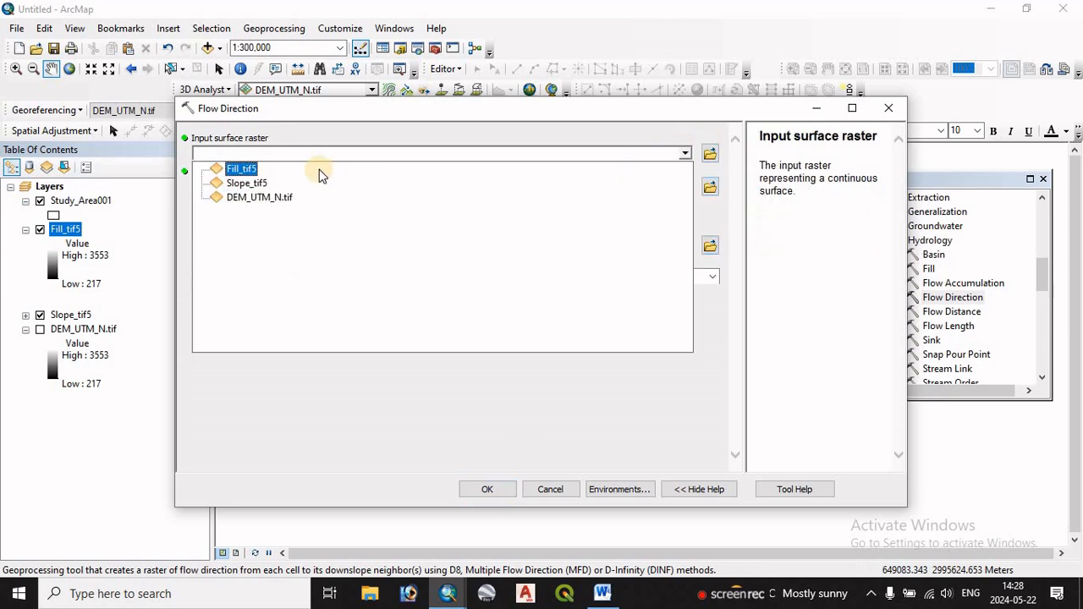
left_click(246, 168)
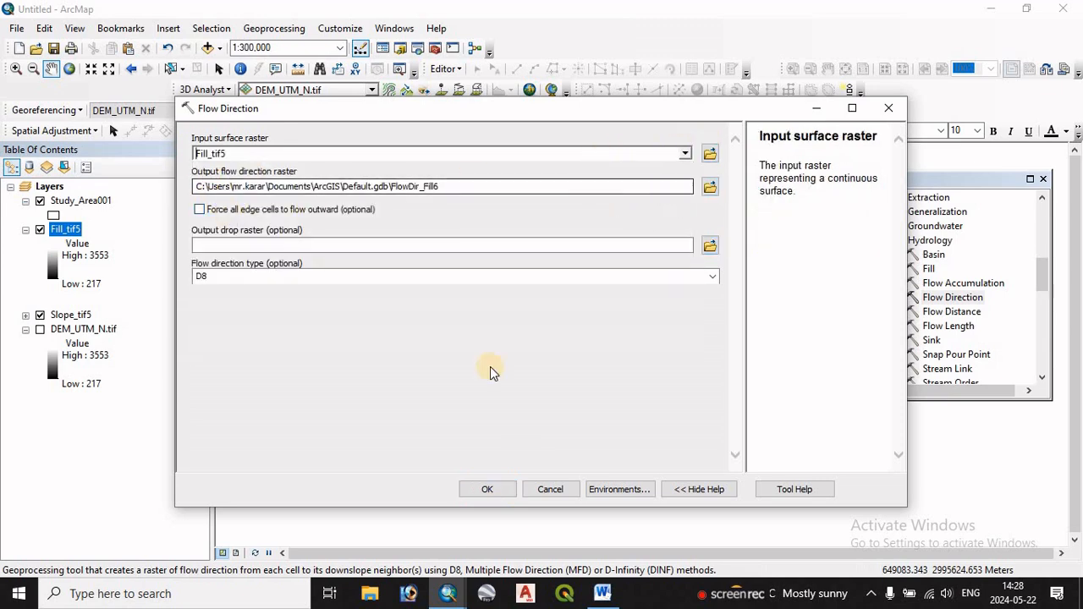
left_click(618, 489)
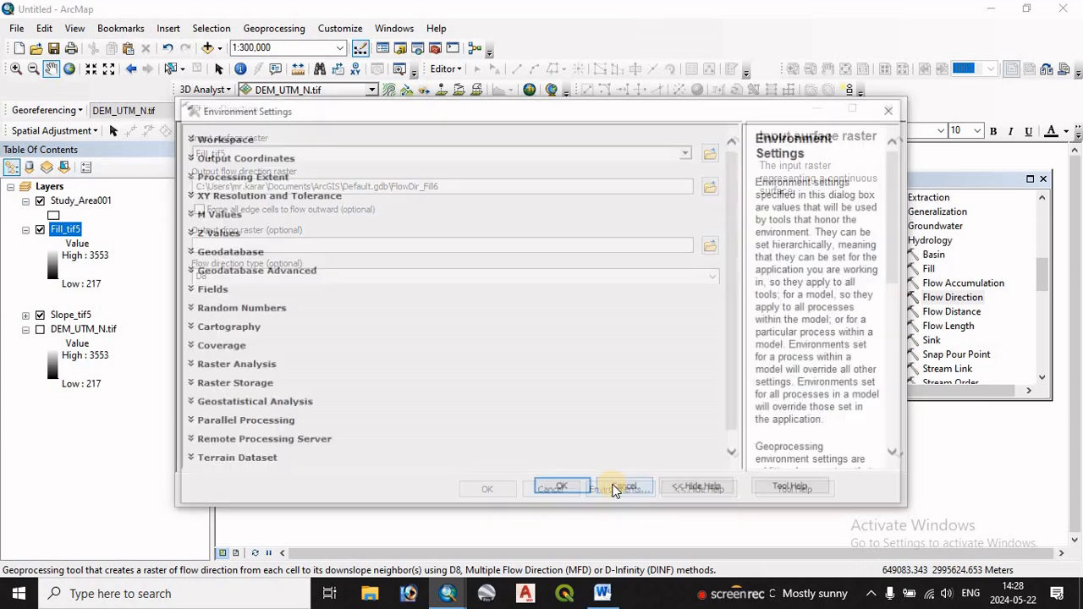
left_click(264, 422)
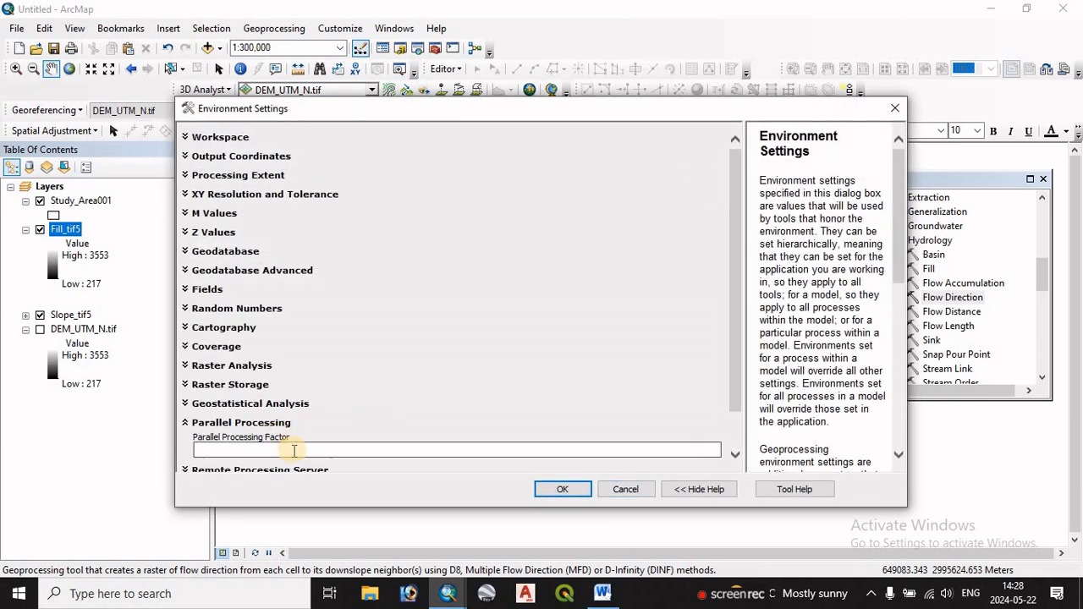
left_click(292, 449)
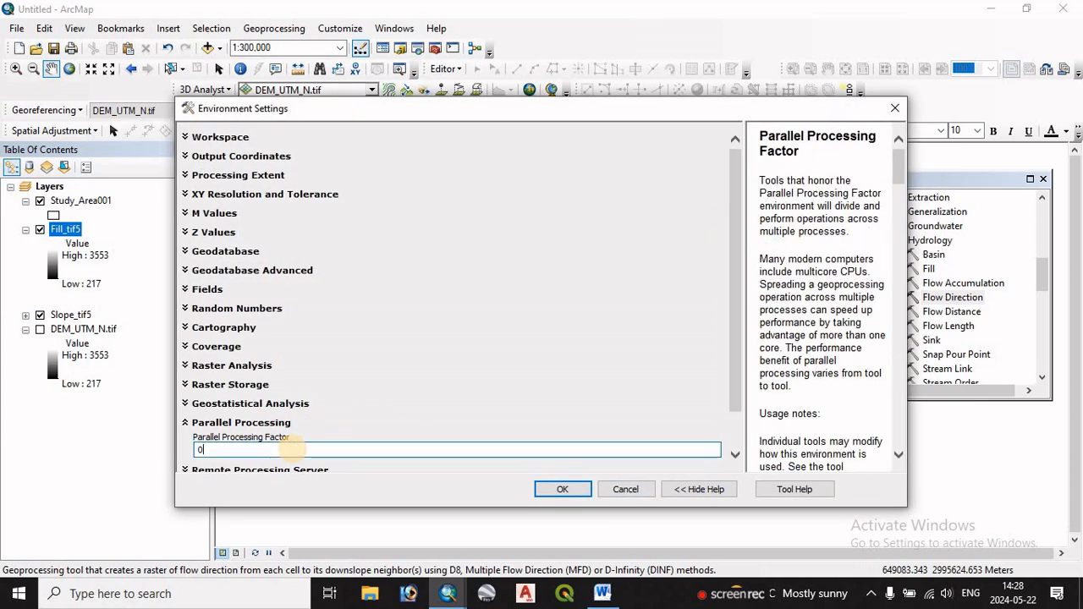
left_click(546, 495)
left_click(505, 491)
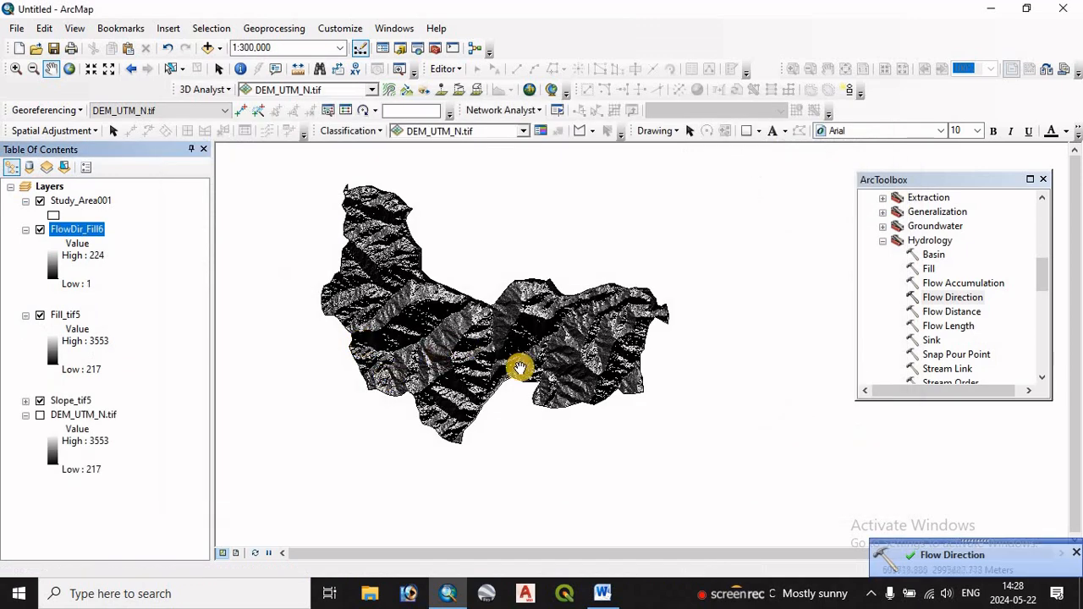
left_click(1077, 554)
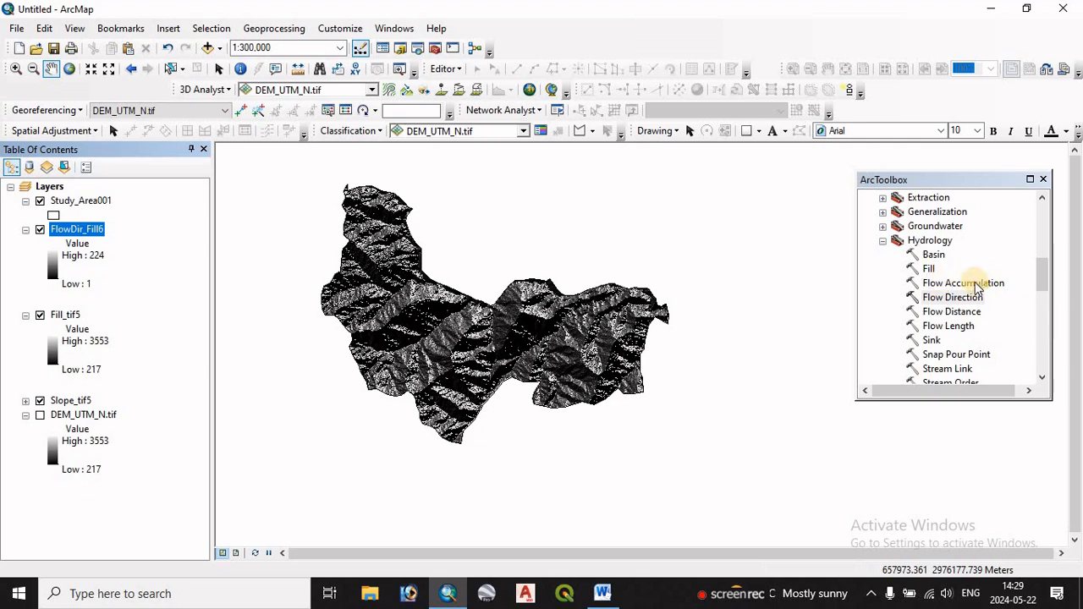
Set up the Hydrology Flow Accumulation tool with FlowDir_Fill6 as input, float output and D8 type, and edit its parallel processing factor.
double_click(948, 283)
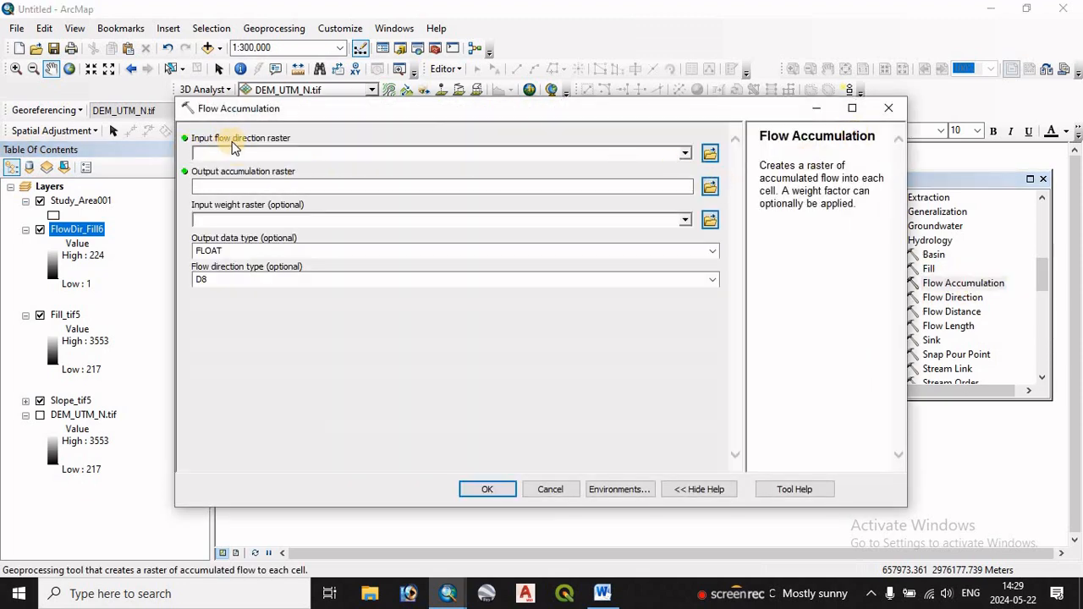
left_click(686, 152)
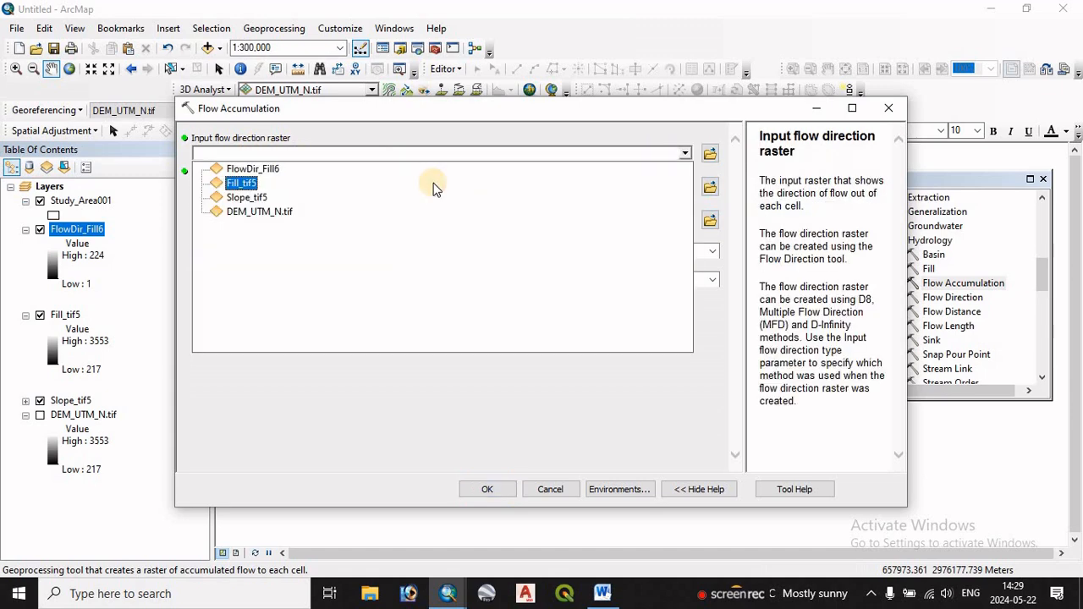
left_click(258, 170)
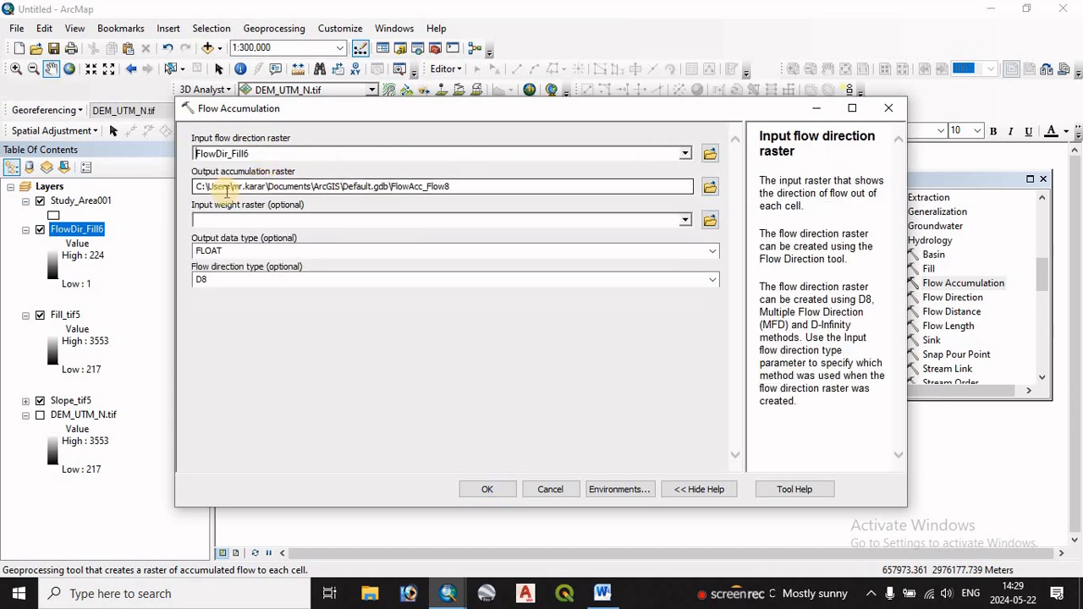
left_click(603, 491)
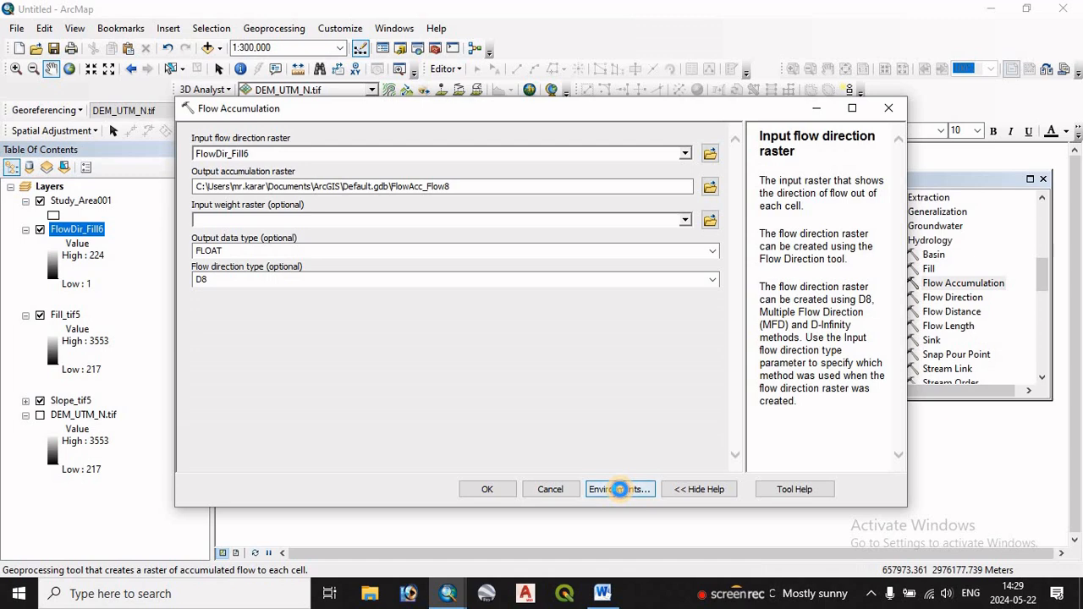
left_click(255, 431)
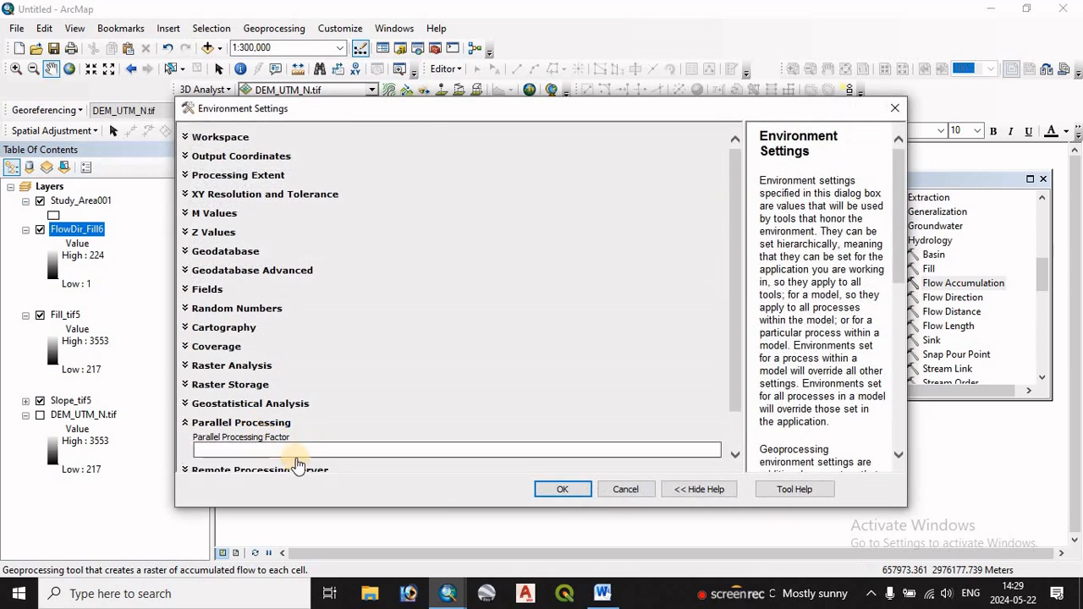
left_click(298, 452)
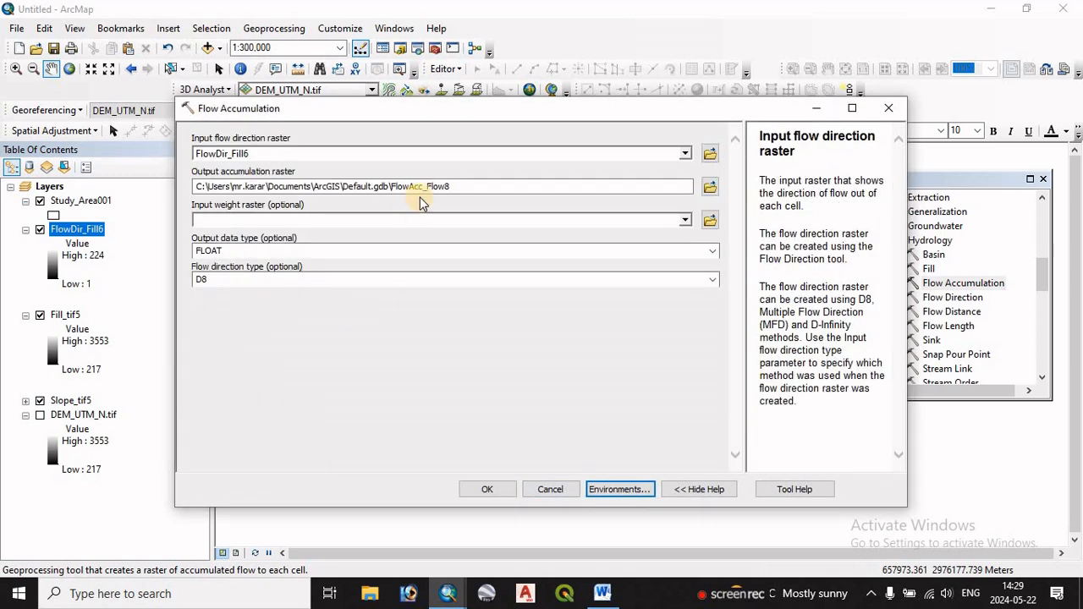
Shorten the output accumulation raster's name to FlowAcc and run the Flow Accumulation tool.
left_click_drag(423, 188, 474, 187)
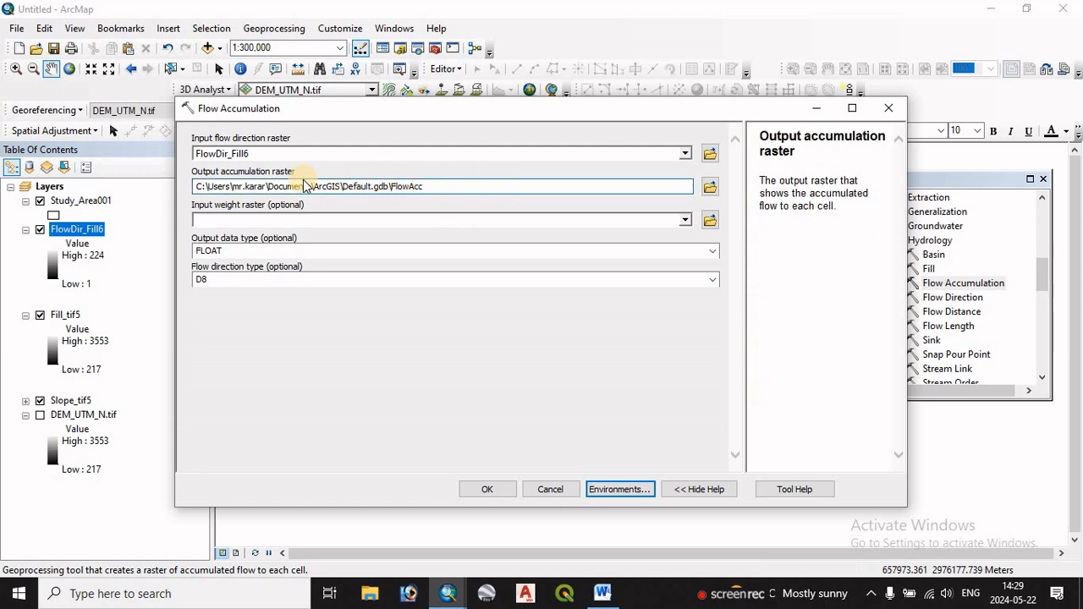
left_click(488, 493)
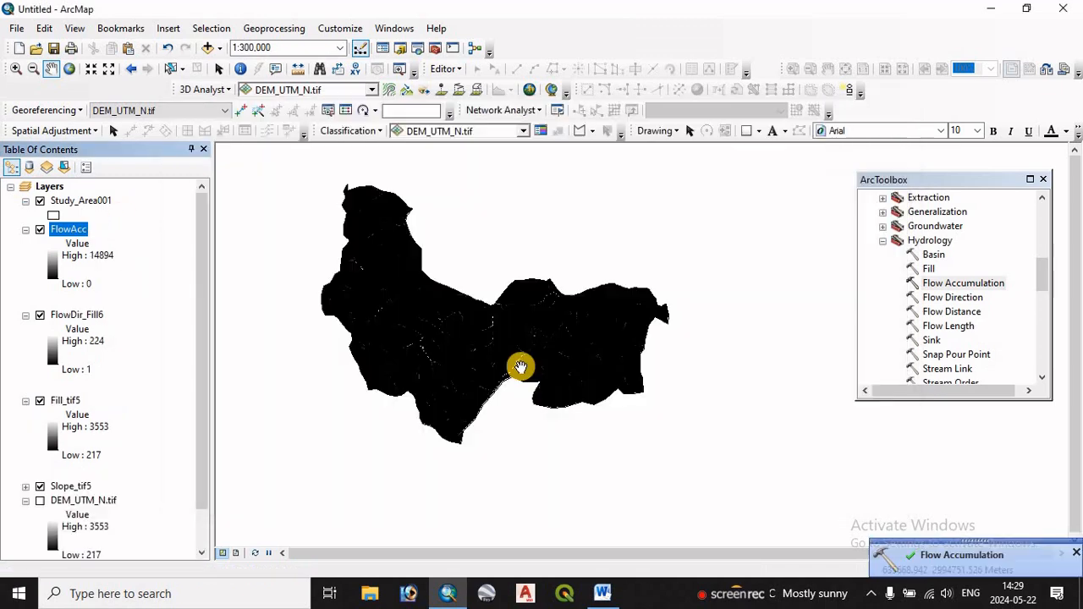
left_click(1077, 553)
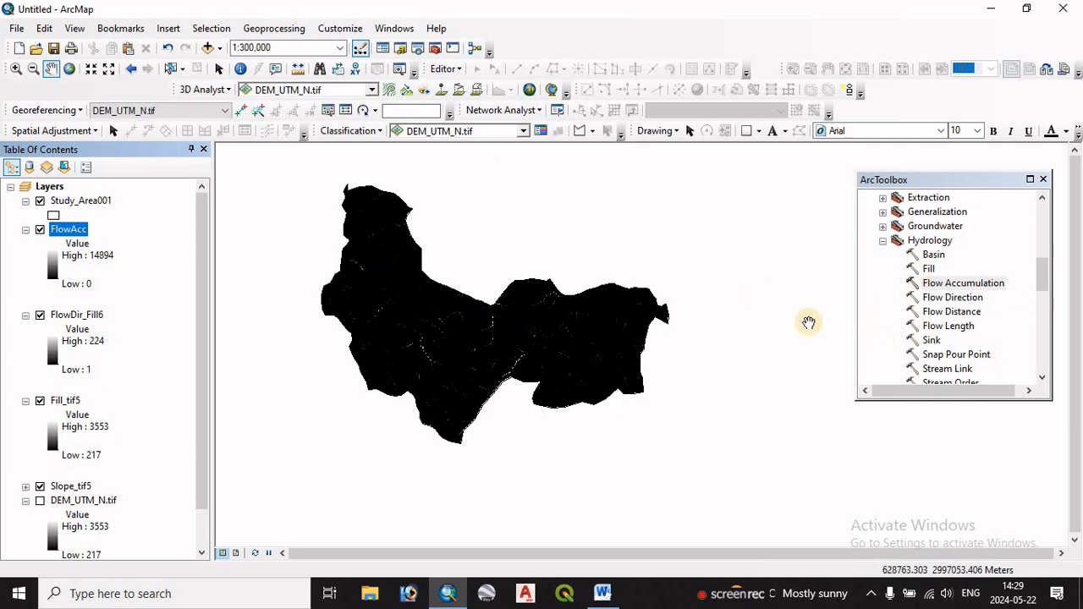
Collapse the Hydrology toolset and open the Map Algebra Raster Calculator.
left_click(883, 242)
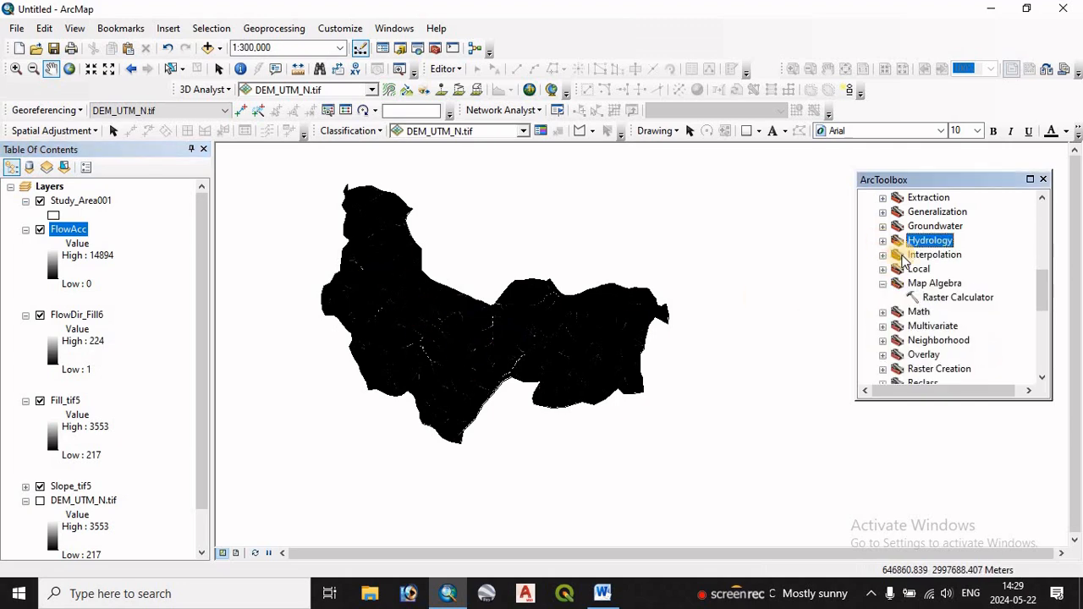
scroll(940, 279, "up", 5)
scroll(958, 286, "down", 4)
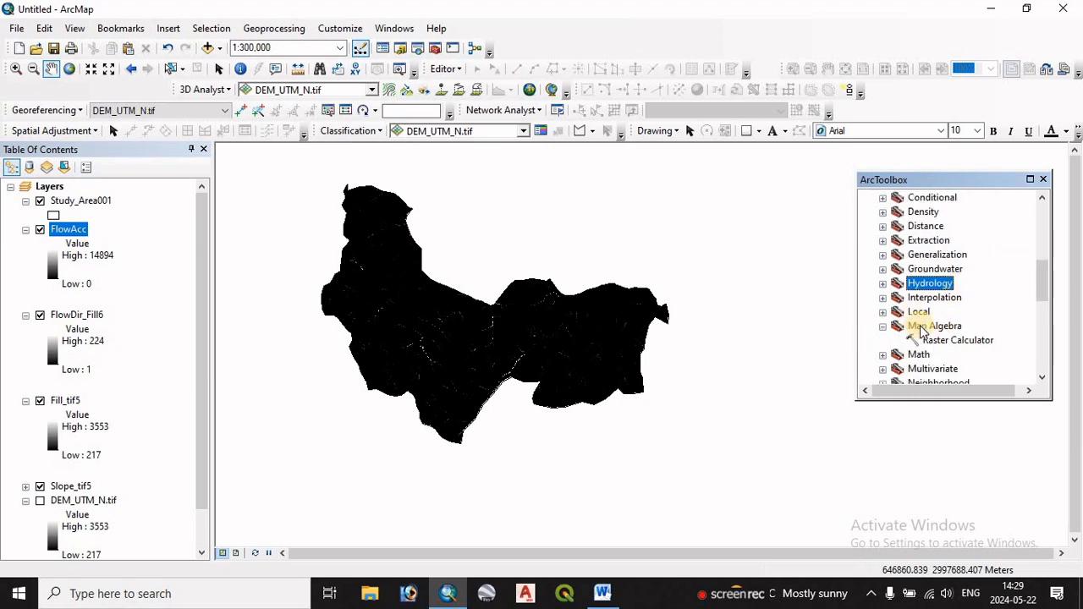
double_click(954, 340)
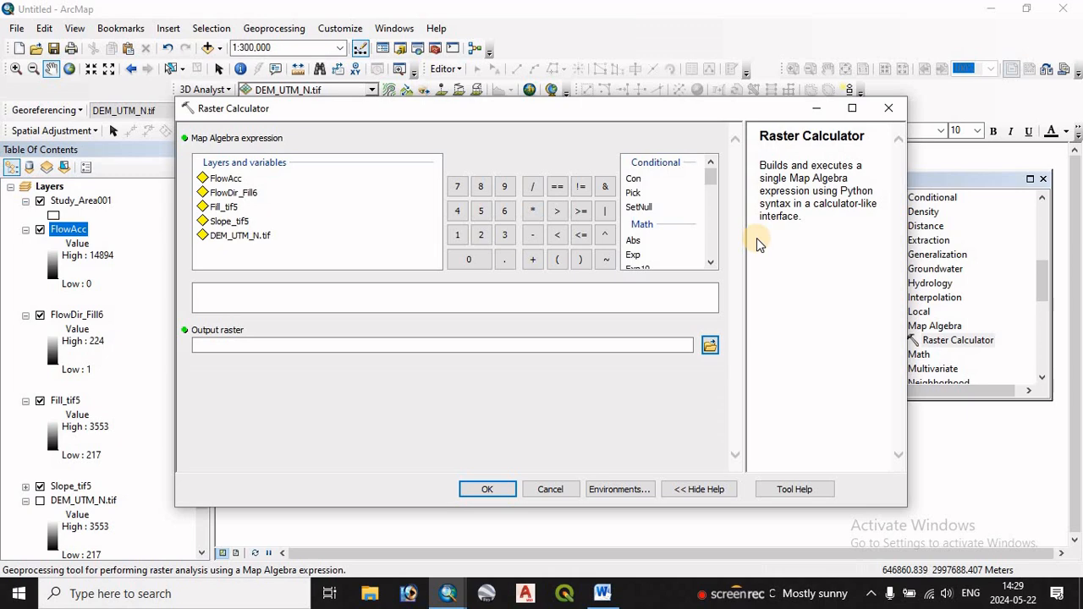
Switch to the LS Factor document in Word and shorten the "Slope%" label in the variable definitions to "Slop".
left_click(603, 593)
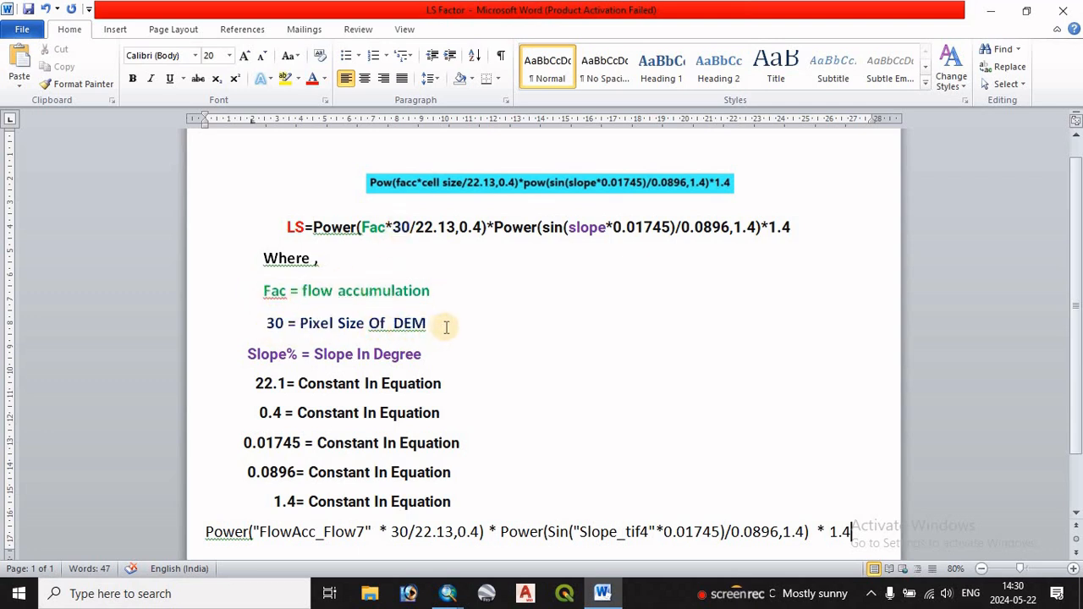
left_click(296, 356)
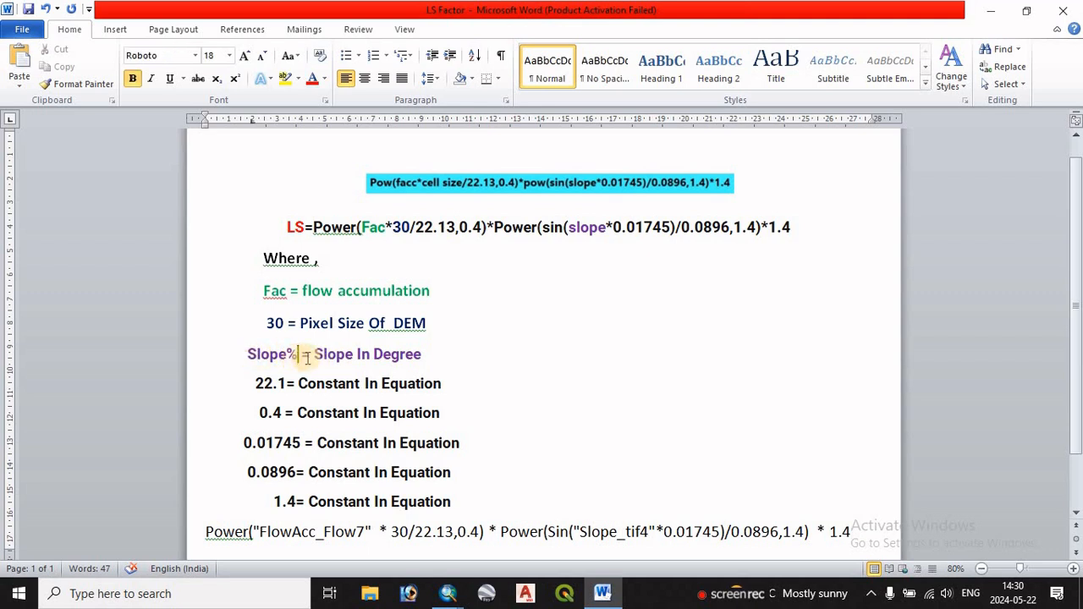
key("BackSpace")
key("BackSpace")
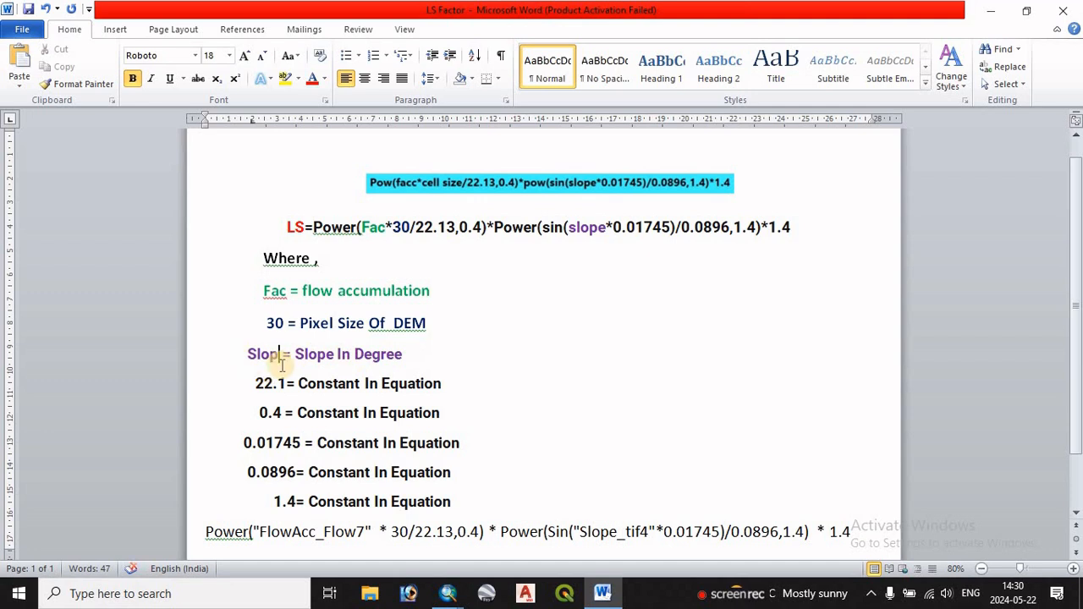
scroll(314, 381, "down", 2)
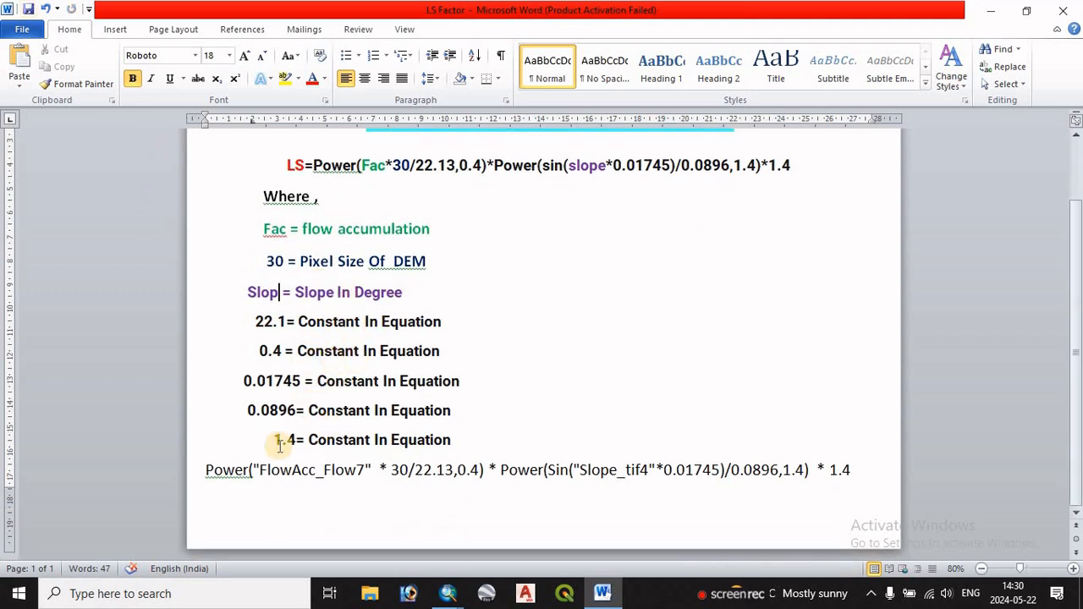
scroll(385, 368, "up", 2)
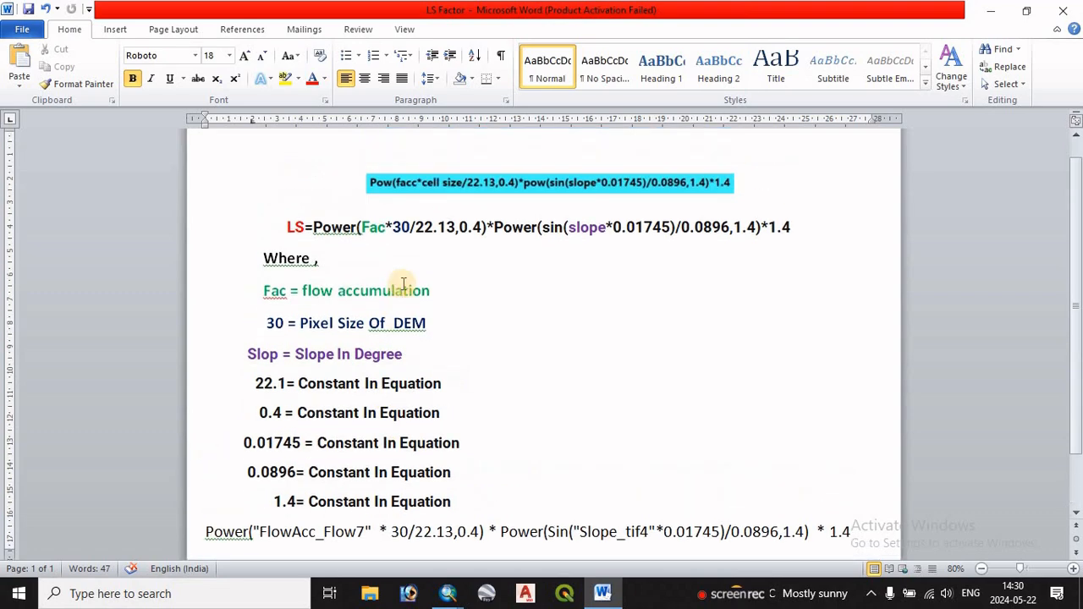
Copy the Power expression at the end of the Word document and paste it as the Raster Calculator's map algebra expression in ArcMap.
scroll(324, 428, "down", 2)
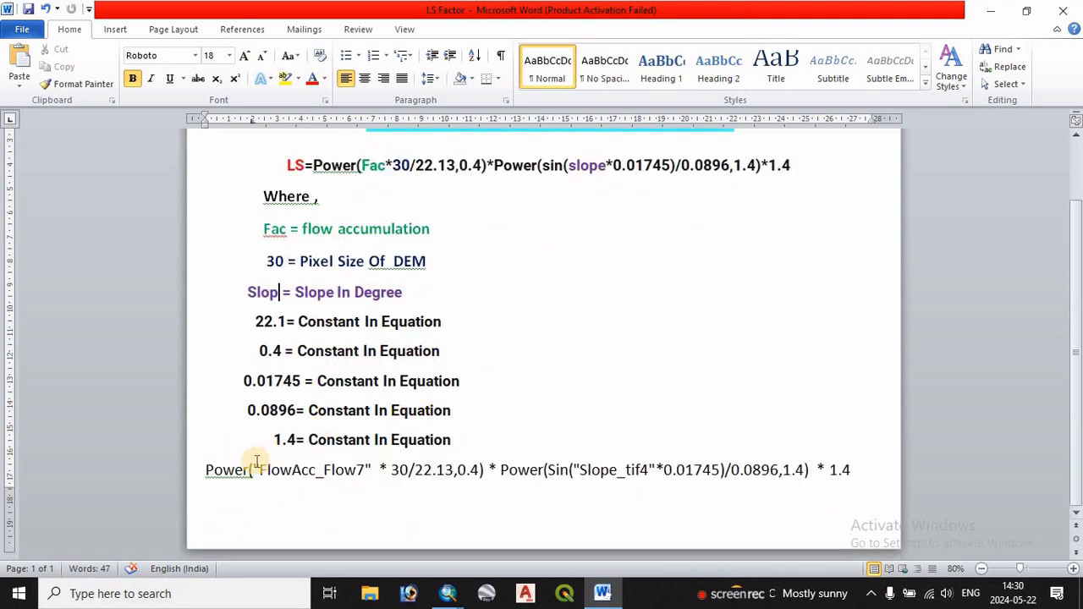
left_click_drag(205, 472, 871, 483)
scroll(605, 339, "up", 3)
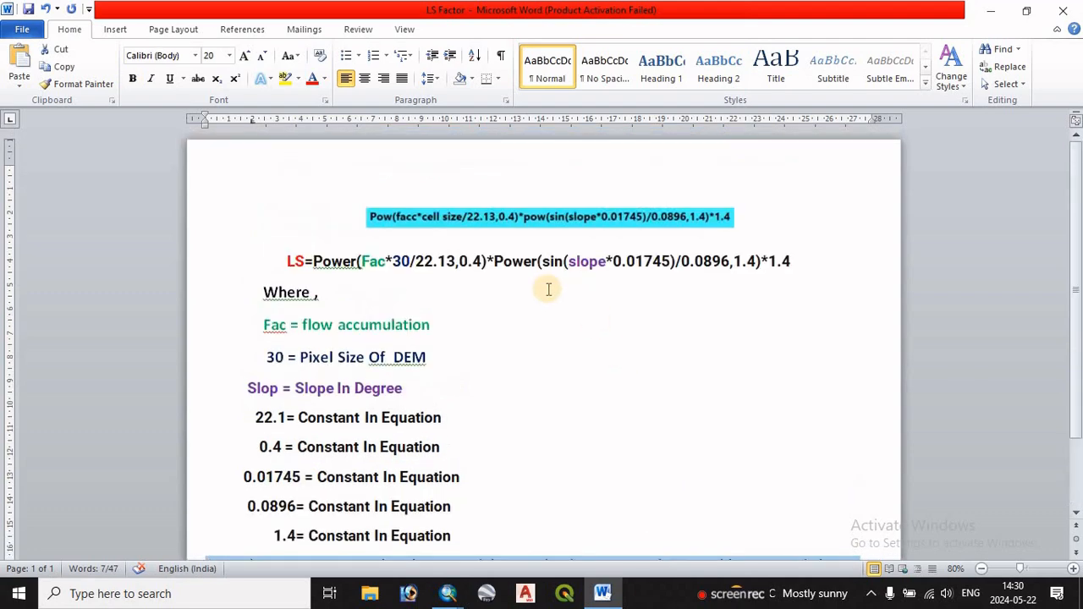
left_click(447, 593)
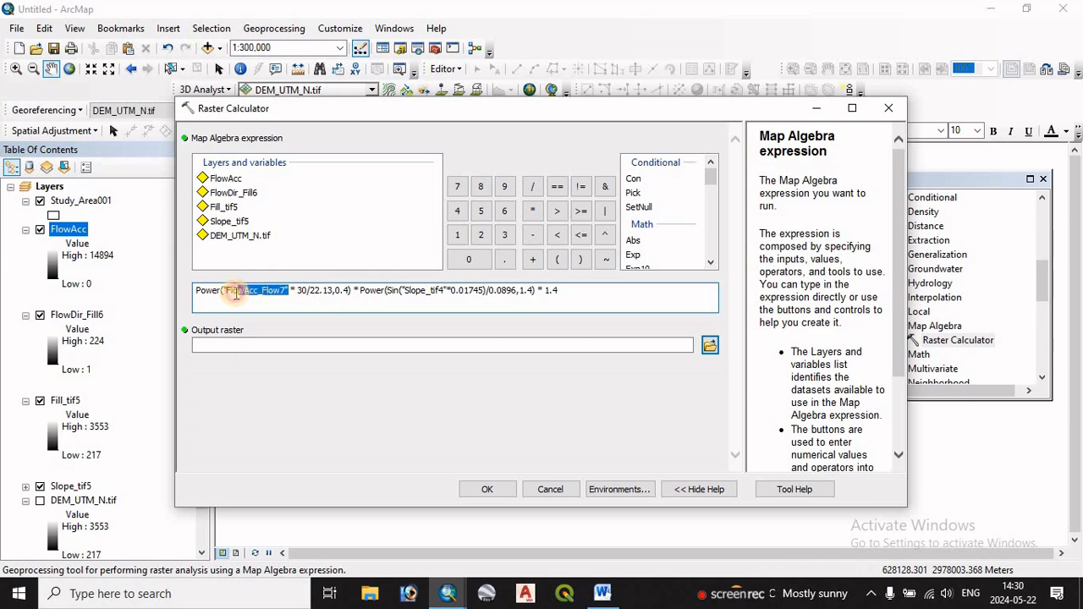
Replace the expression's rasters with "FlowDir_Fill6" and "Slope_tif5" and remove the extra spaces, ending the expression with *1.4.
double_click(243, 196)
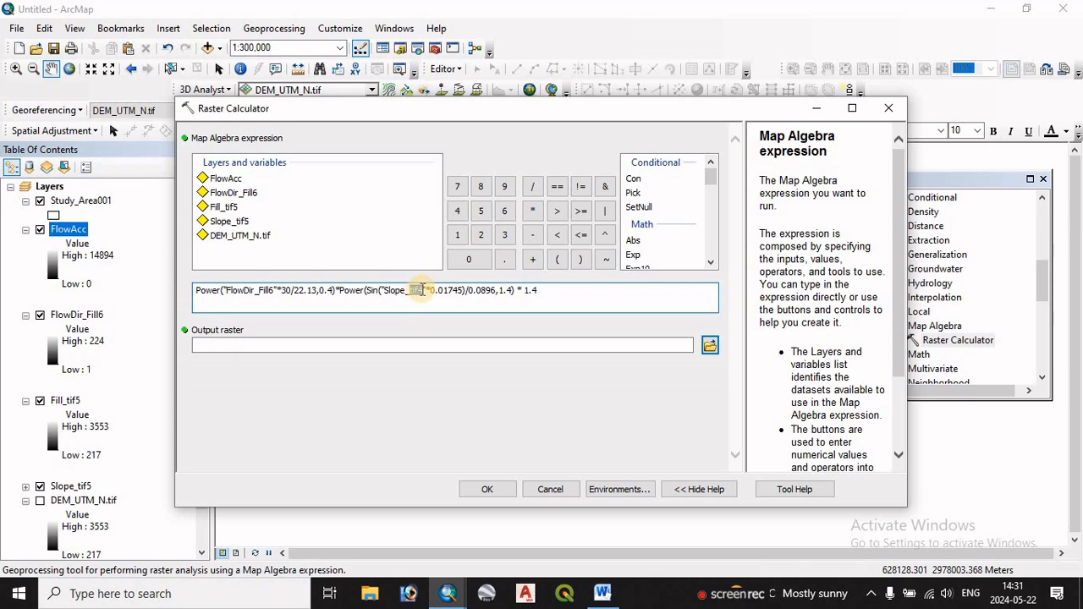
left_click_drag(429, 291, 382, 292)
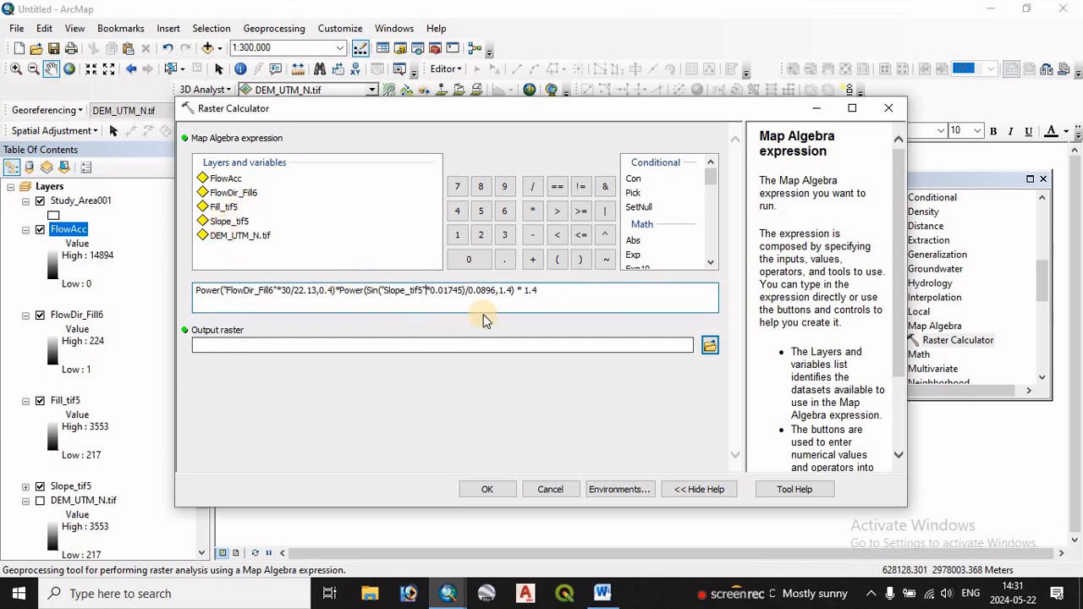
left_click(426, 291)
left_click(525, 291)
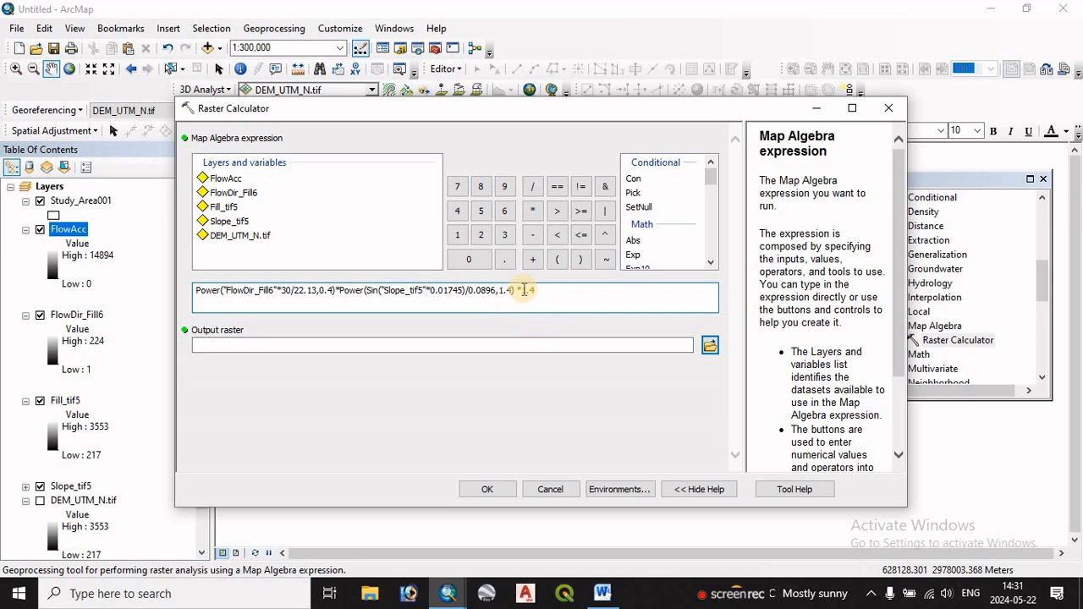
key("BackSpace")
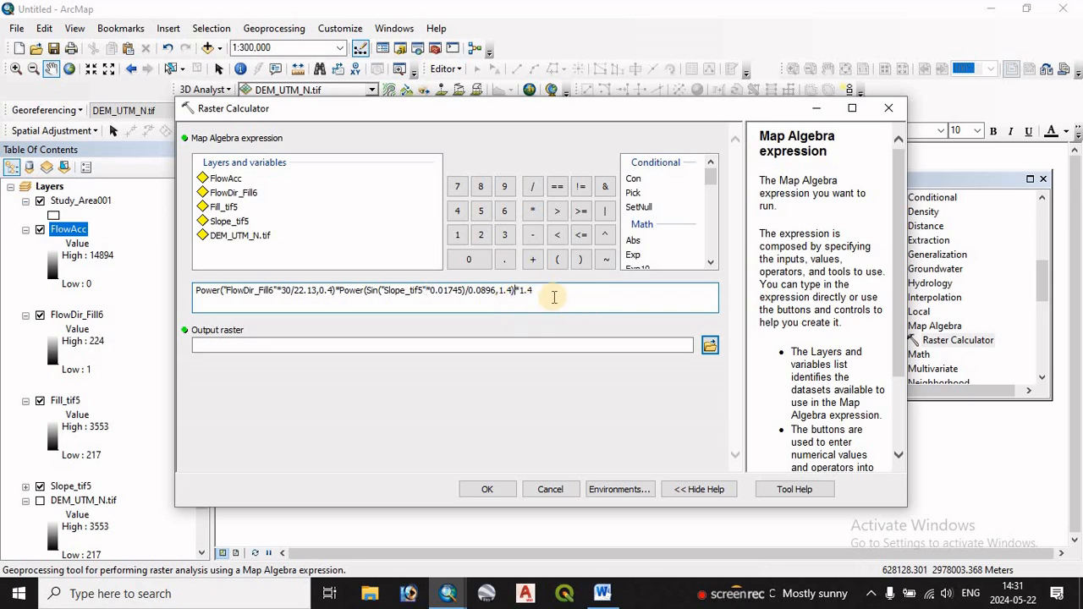
Name the Raster Calculator's output raster aasd in Default.gdb.
left_click_drag(552, 295, 193, 301)
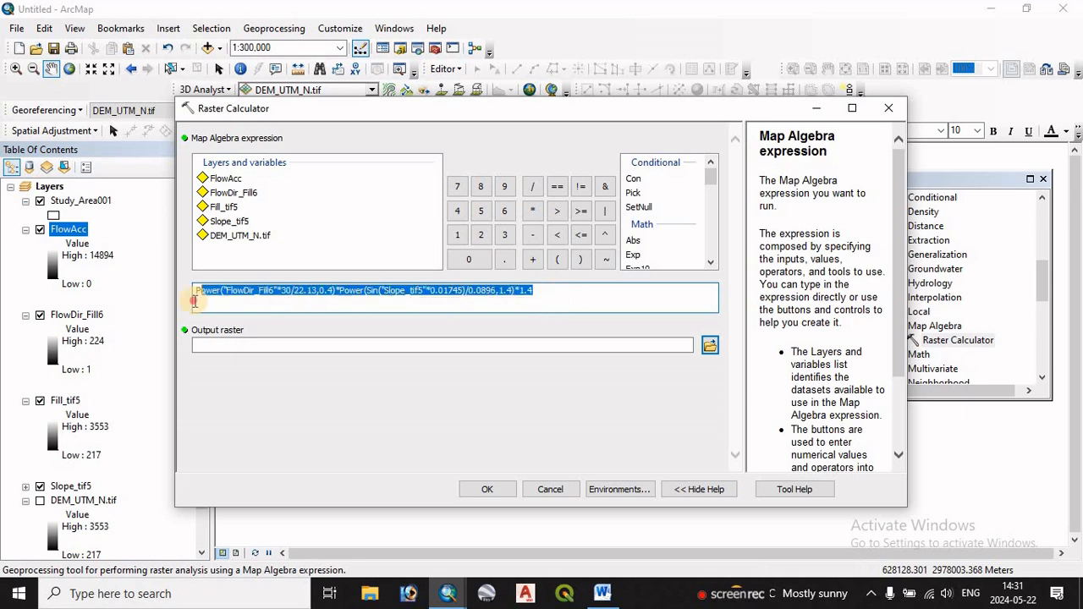
left_click(422, 346)
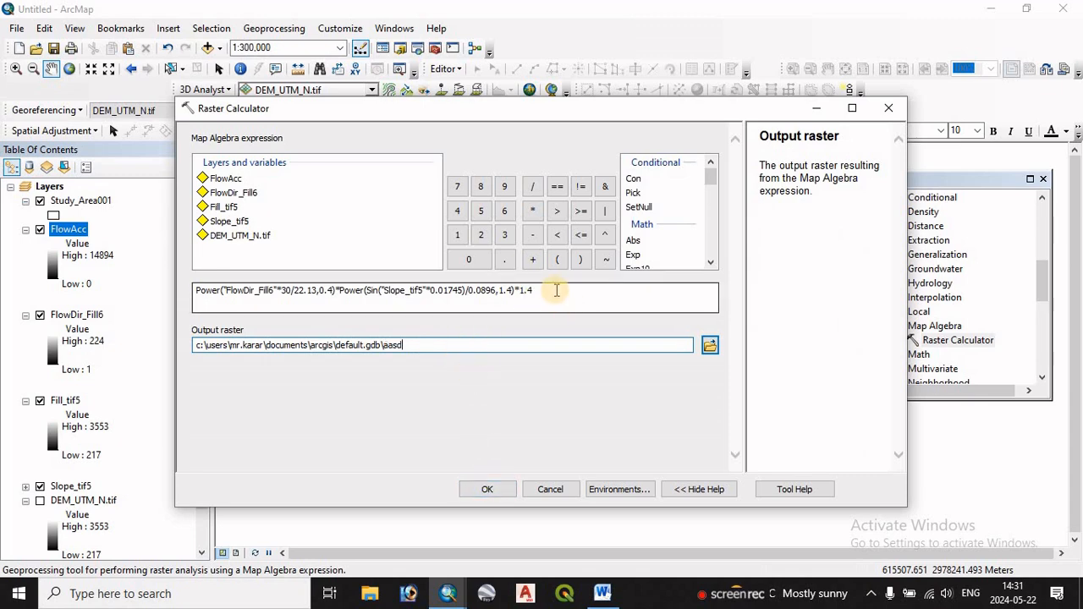
left_click_drag(542, 291, 186, 315)
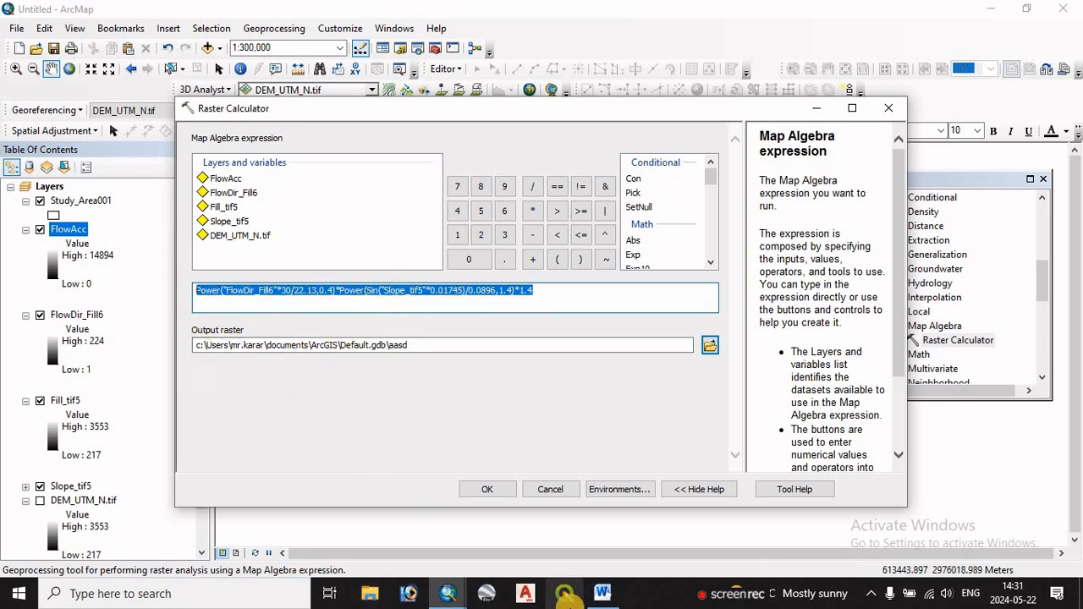
Check the LS equation and its variable definitions in the Word document against the Raster Calculator expression.
left_click(603, 594)
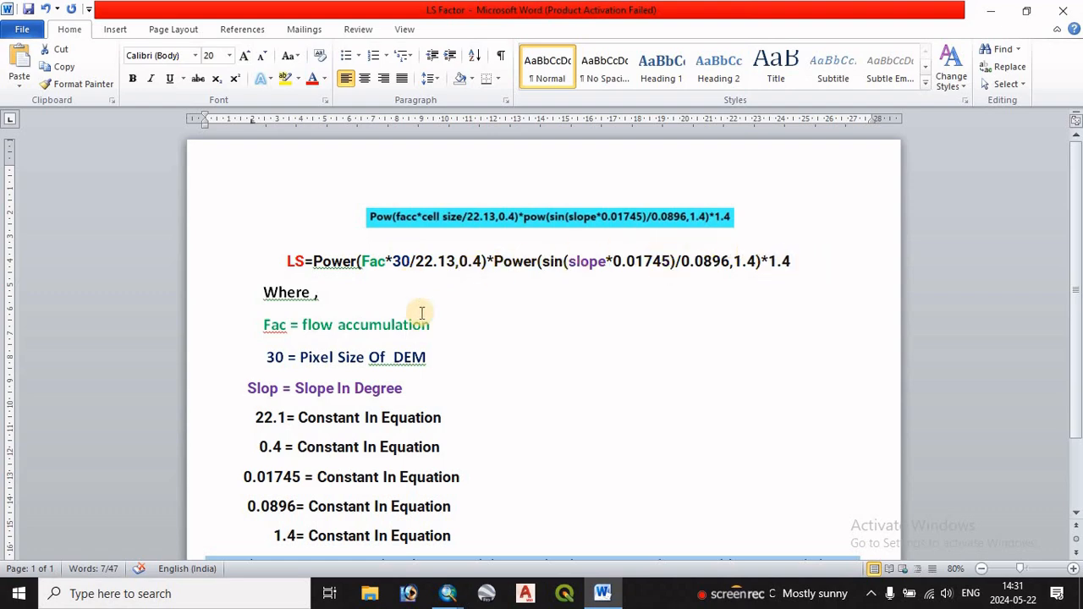
scroll(491, 426, "down", 2)
scroll(500, 406, "up", 2)
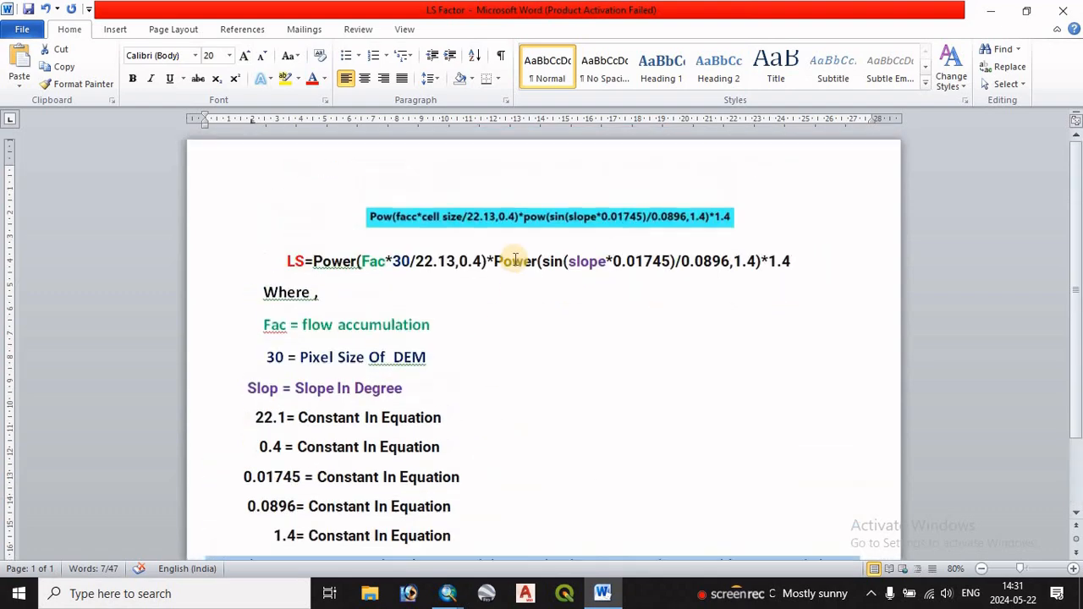
key("alt+Tab")
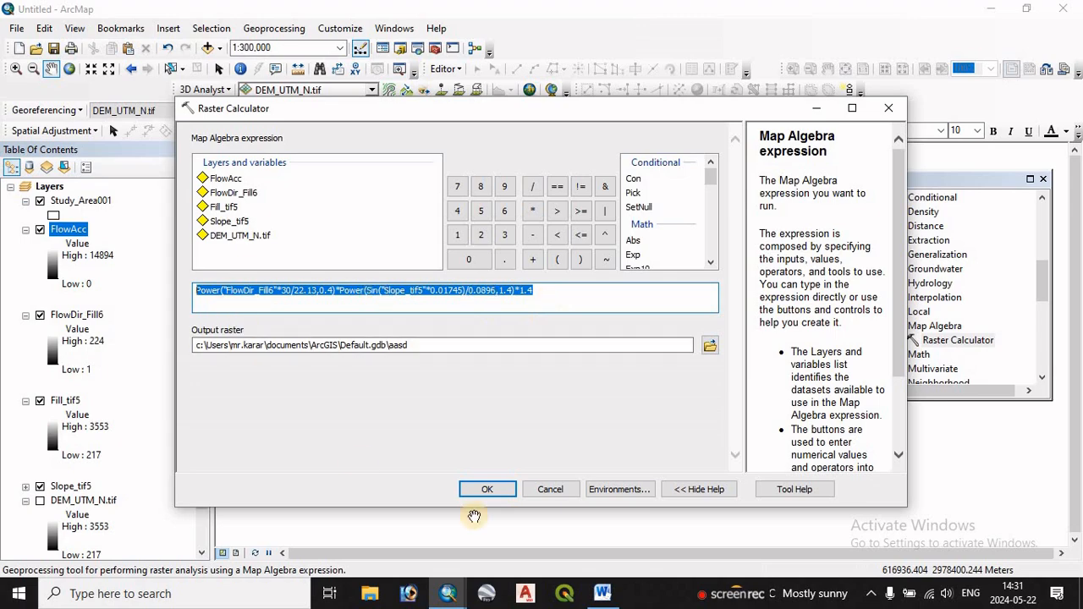
Run the raster calculation and hide the FlowAcc, FlowDir_Fill6 and Fill_tif5 layers.
left_click(503, 494)
left_click(40, 315)
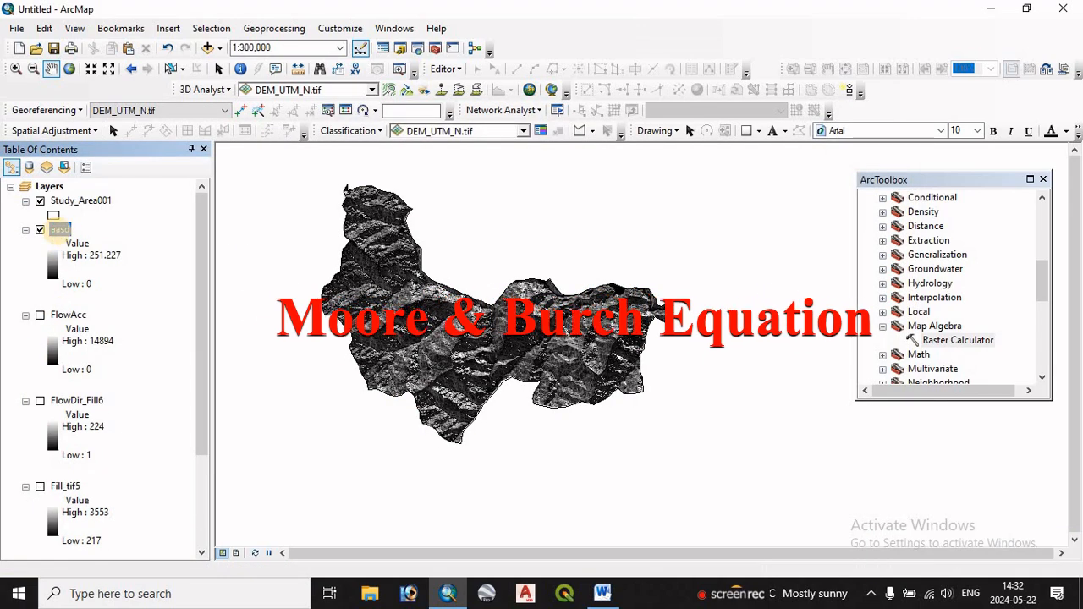
Symbolize the aasd layer as classified with 5 natural breaks classes, a green-yellow-red color ramp and the hillshade effect.
right_click(59, 229)
left_click(108, 464)
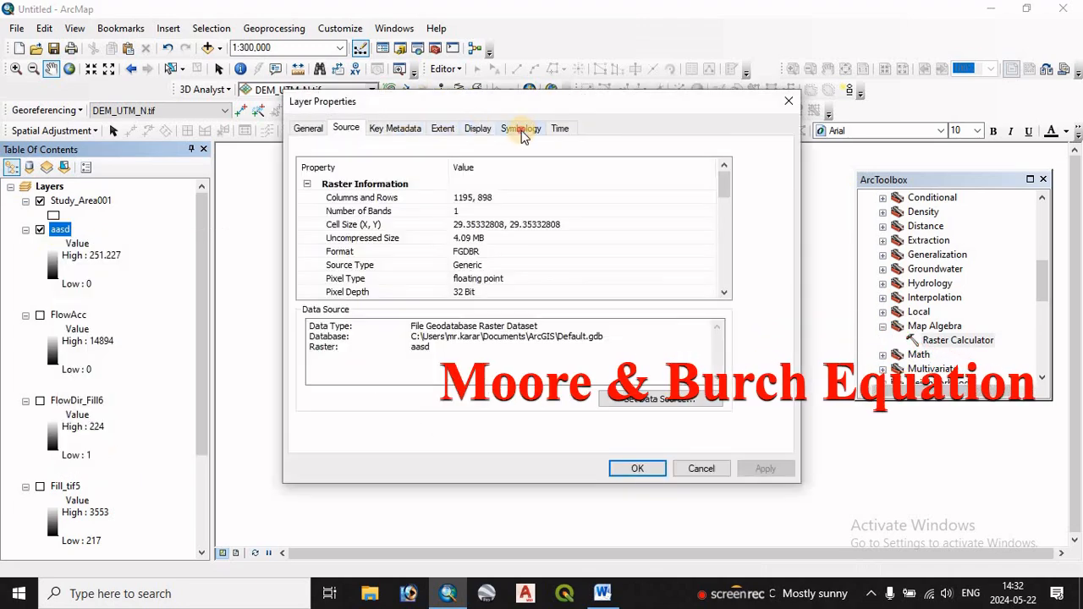
left_click(518, 128)
left_click(308, 178)
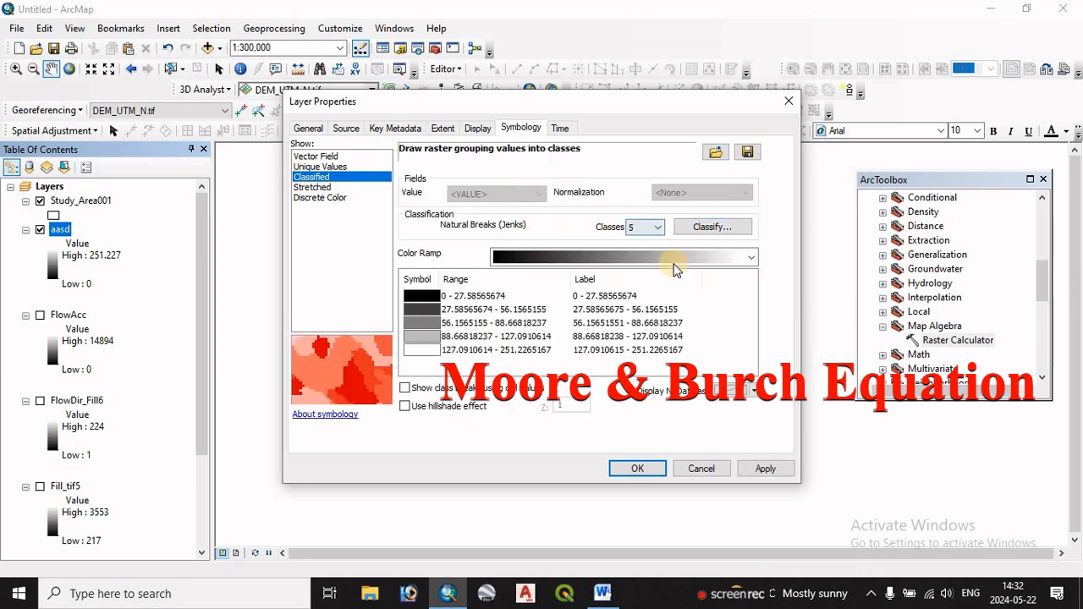
left_click(749, 256)
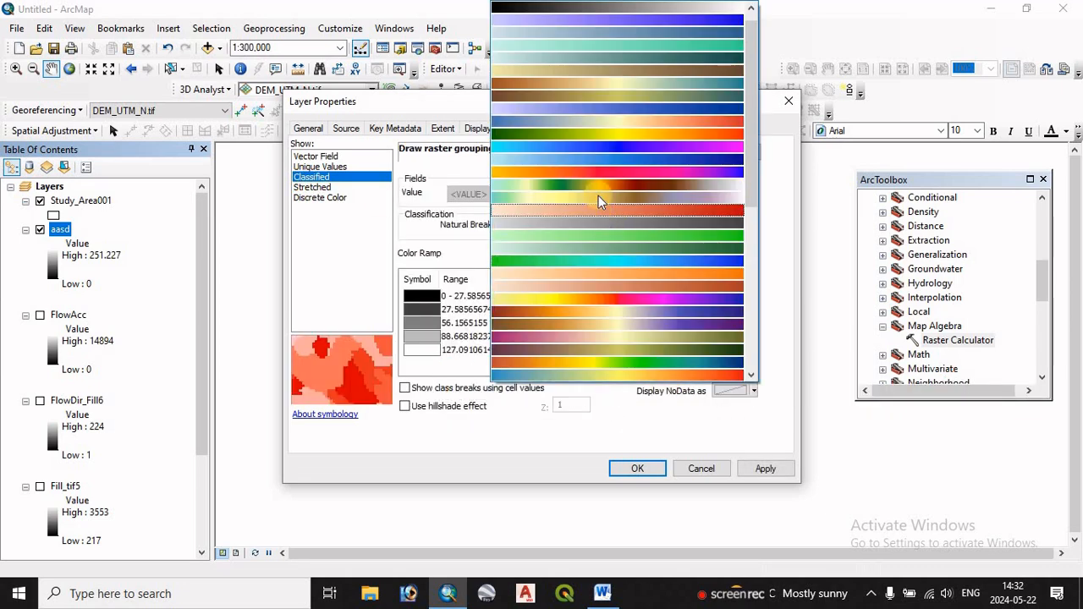
left_click(609, 136)
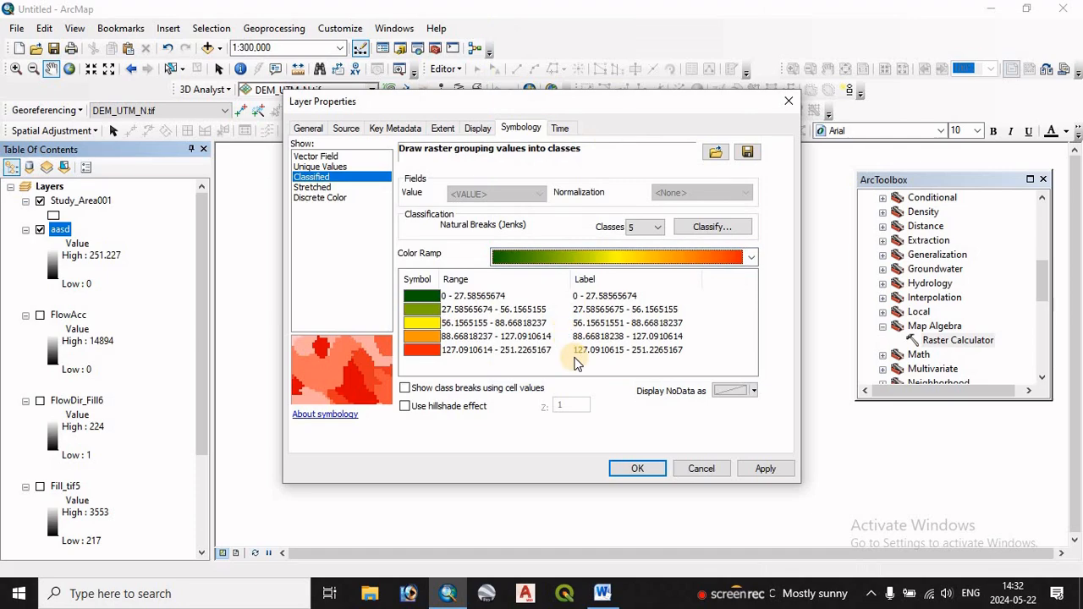
left_click(407, 407)
left_click(759, 471)
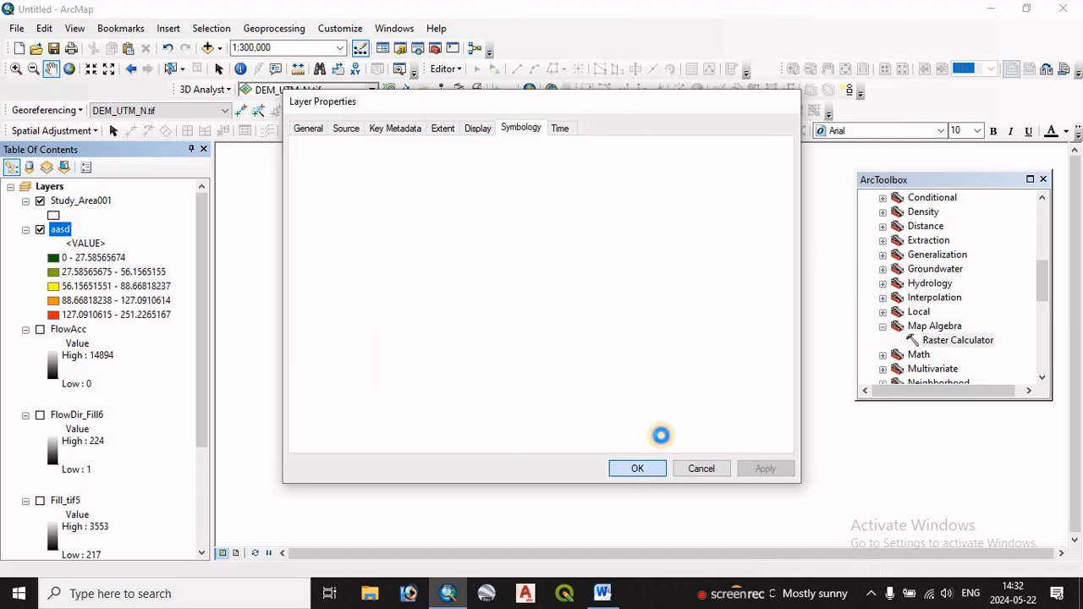